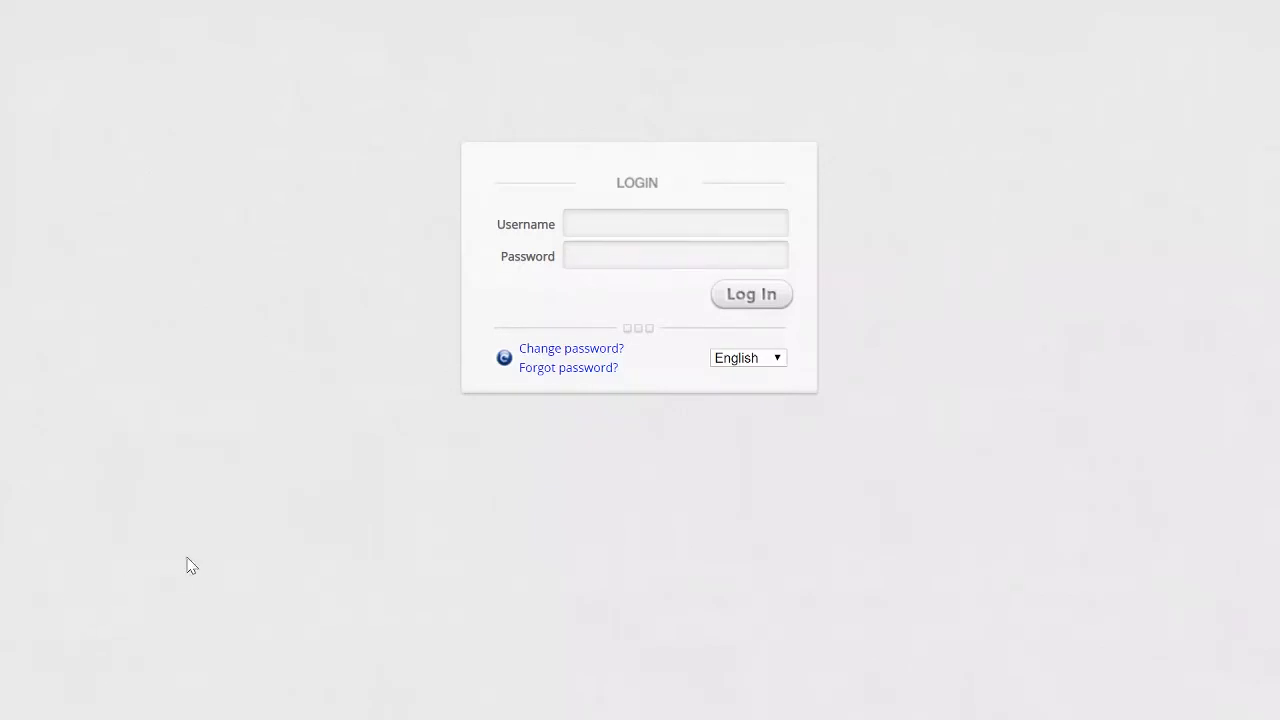
# - Log in to the controller's web interface with the admin username and its password
pyautogui.click(600, 224)
pyautogui.write('admin')
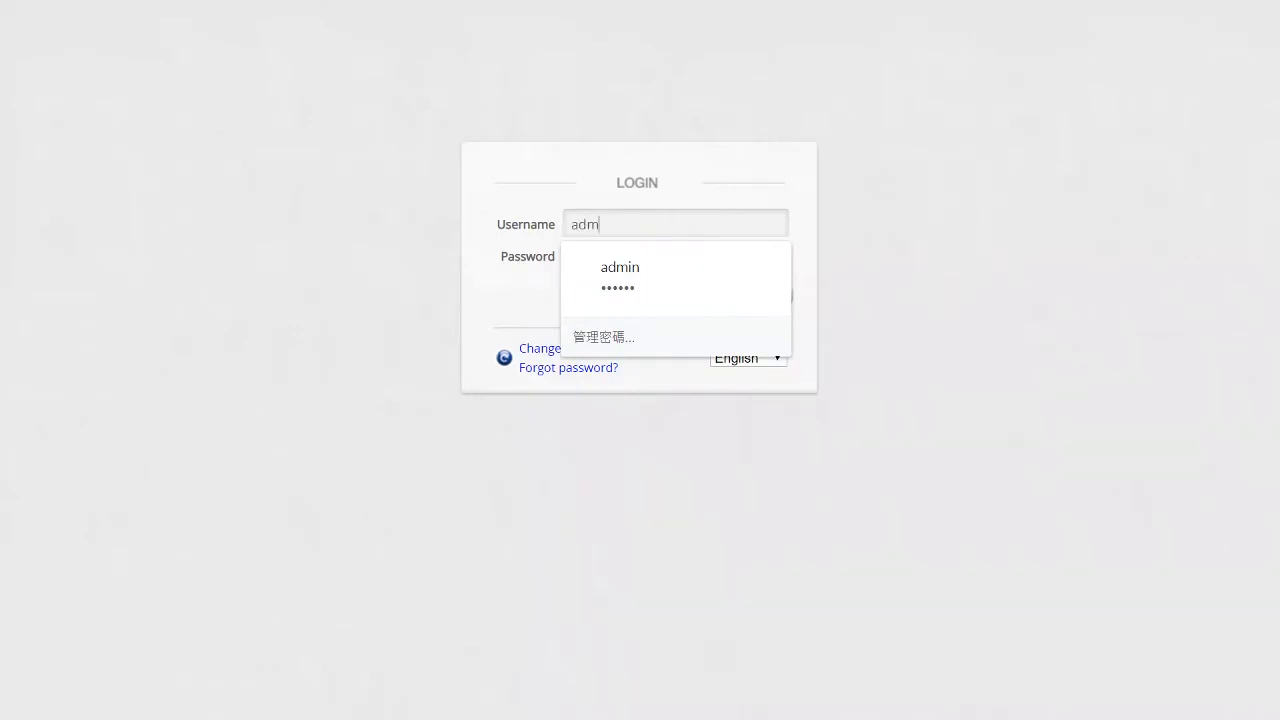
pyautogui.press('Tab')
pyautogui.write('admin1')
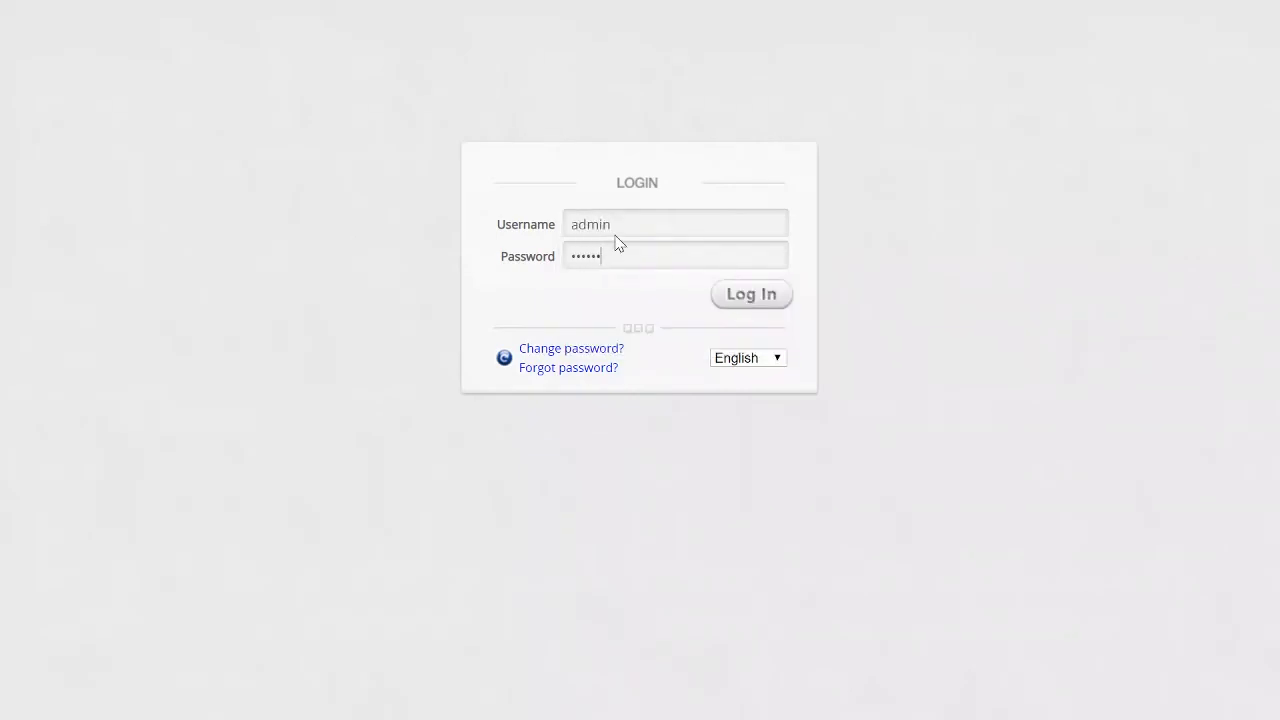
pyautogui.press('Return')
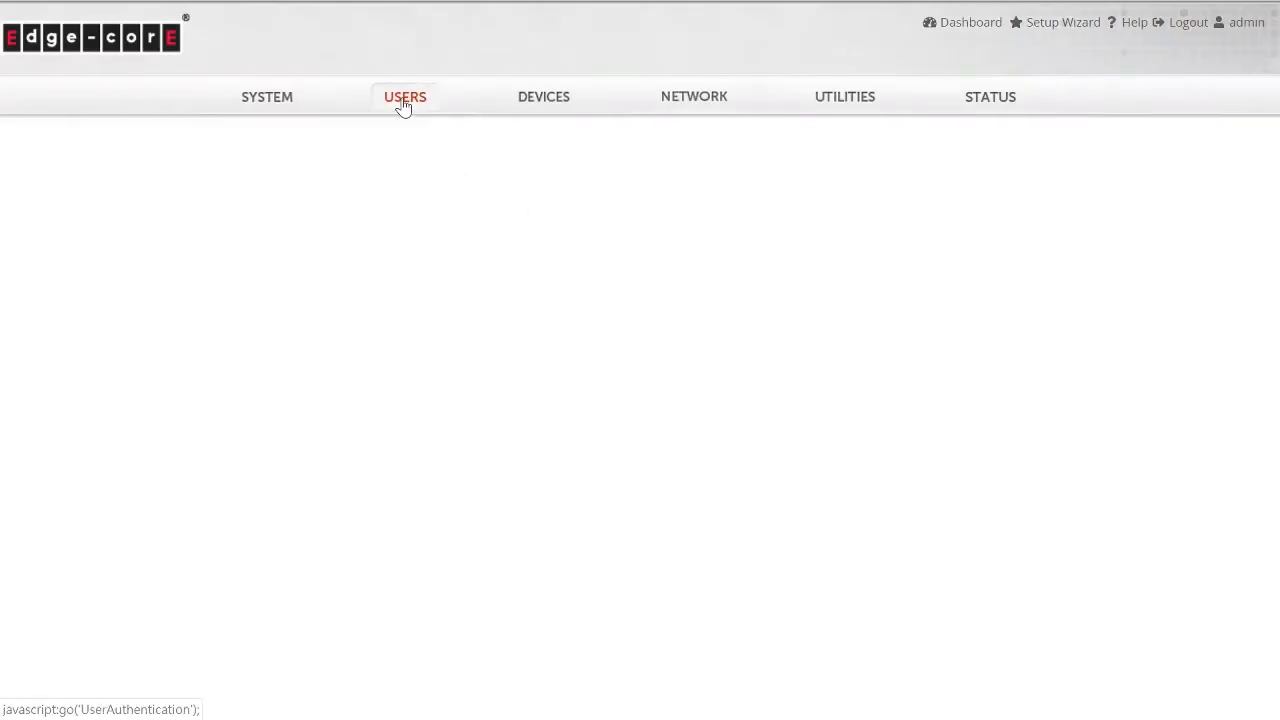
# - Open the On-Demand authentication settings under Users, then open the billing plans and the configuration of plan 1
pyautogui.click(403, 104)
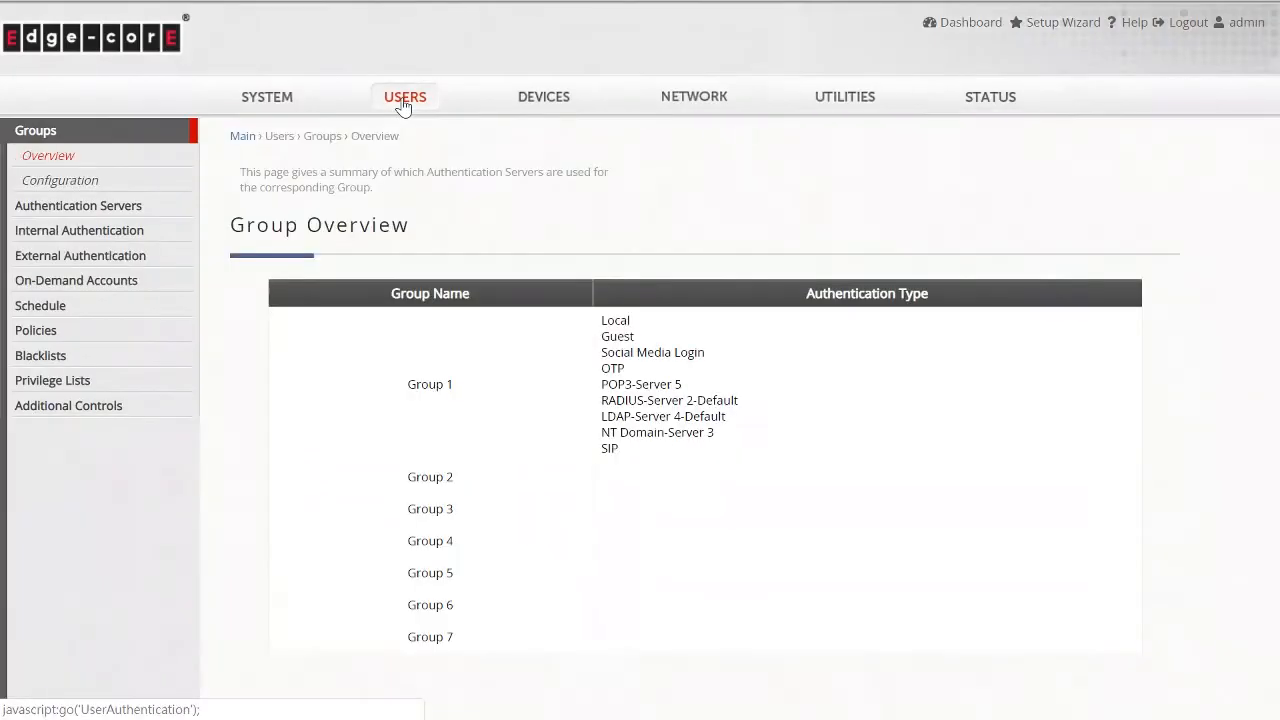
pyautogui.click(166, 244)
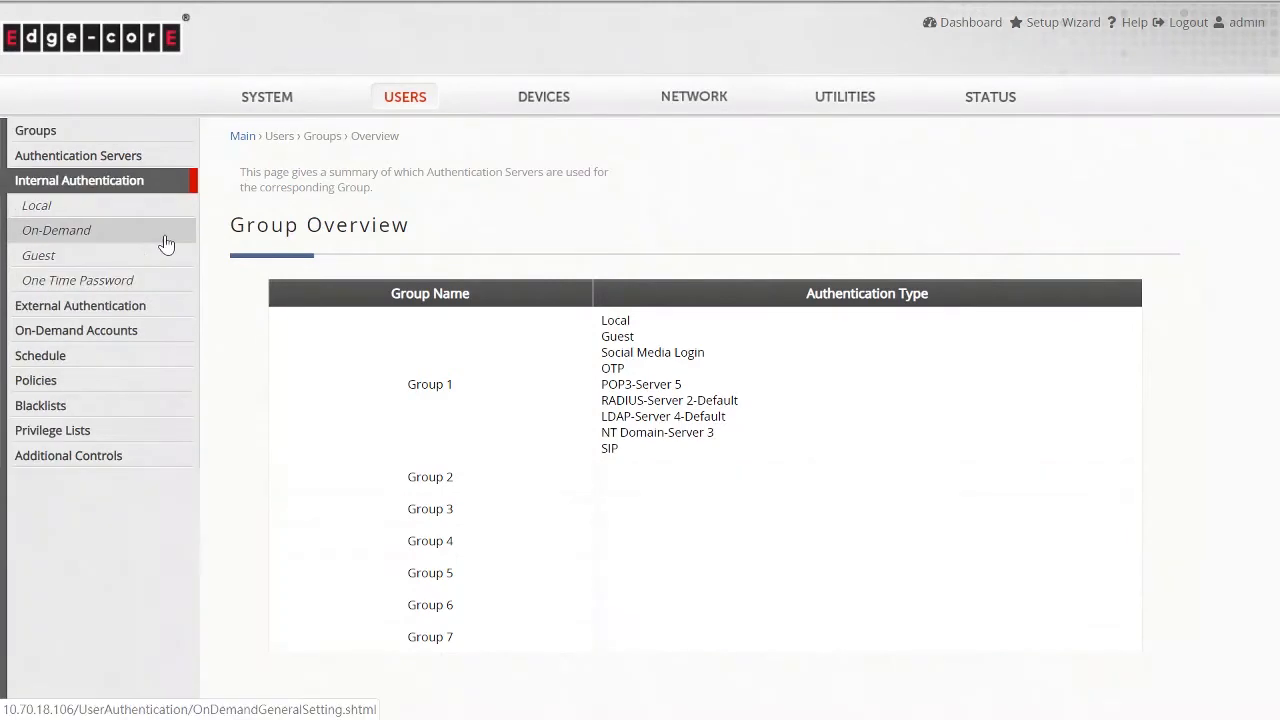
pyautogui.click(166, 241)
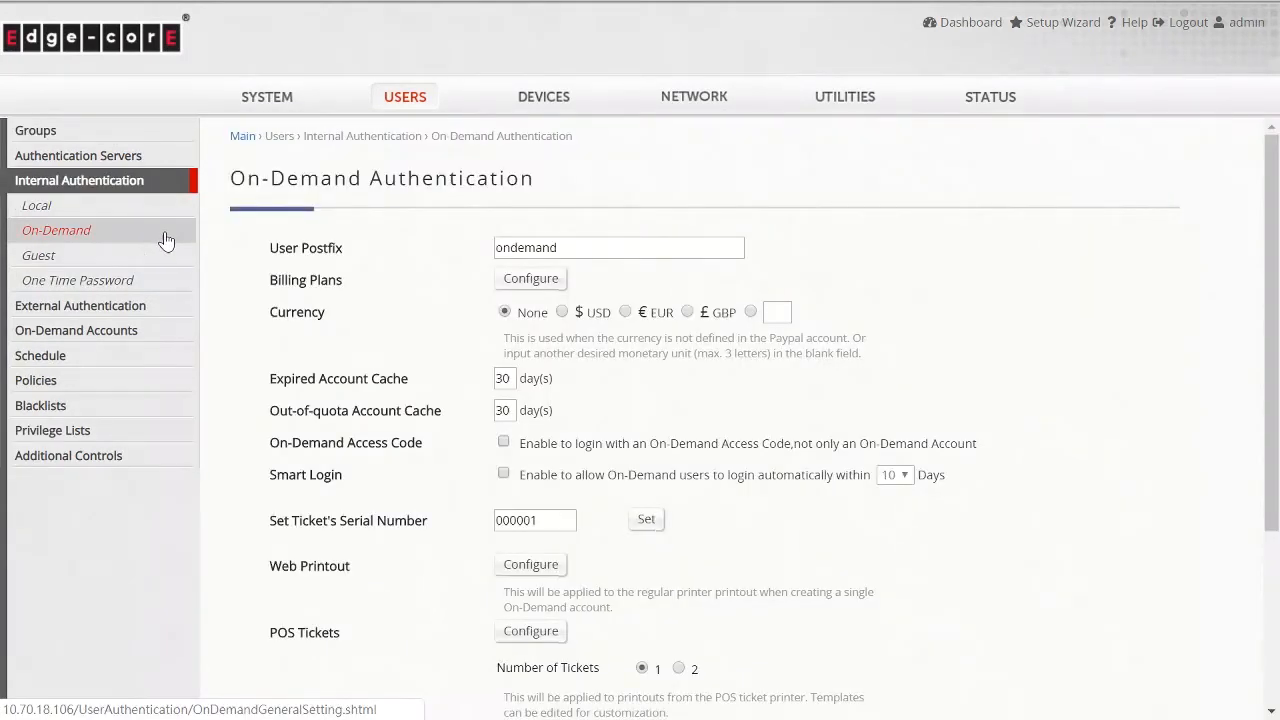
pyautogui.click(510, 289)
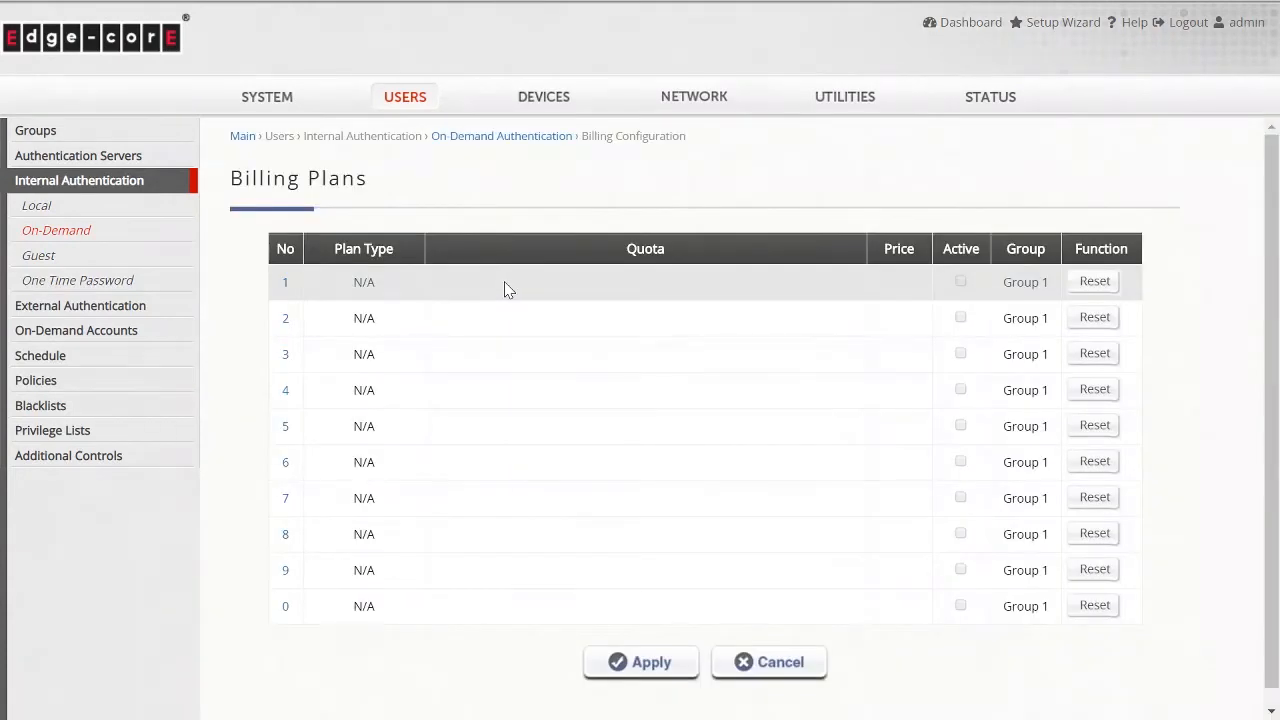
pyautogui.click(285, 286)
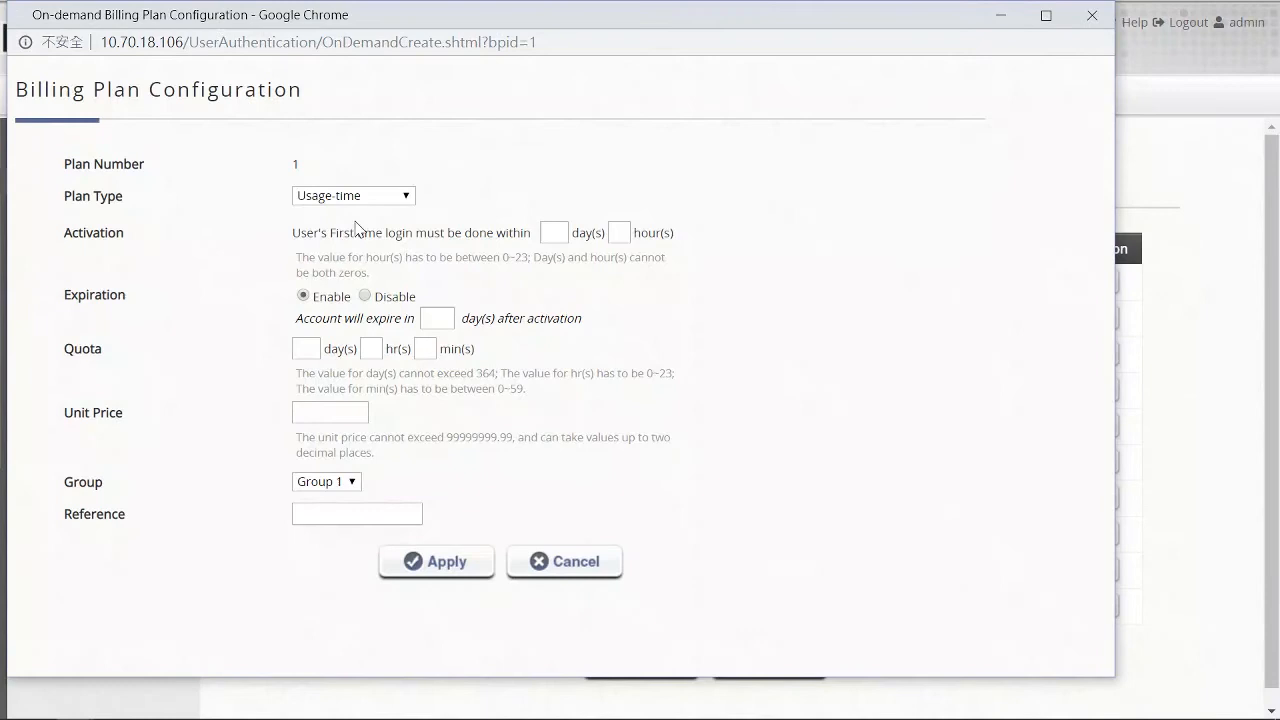
# - Review the Usage-time plan type and its activation, expiration and quota fields for plan 1
pyautogui.click(404, 199)
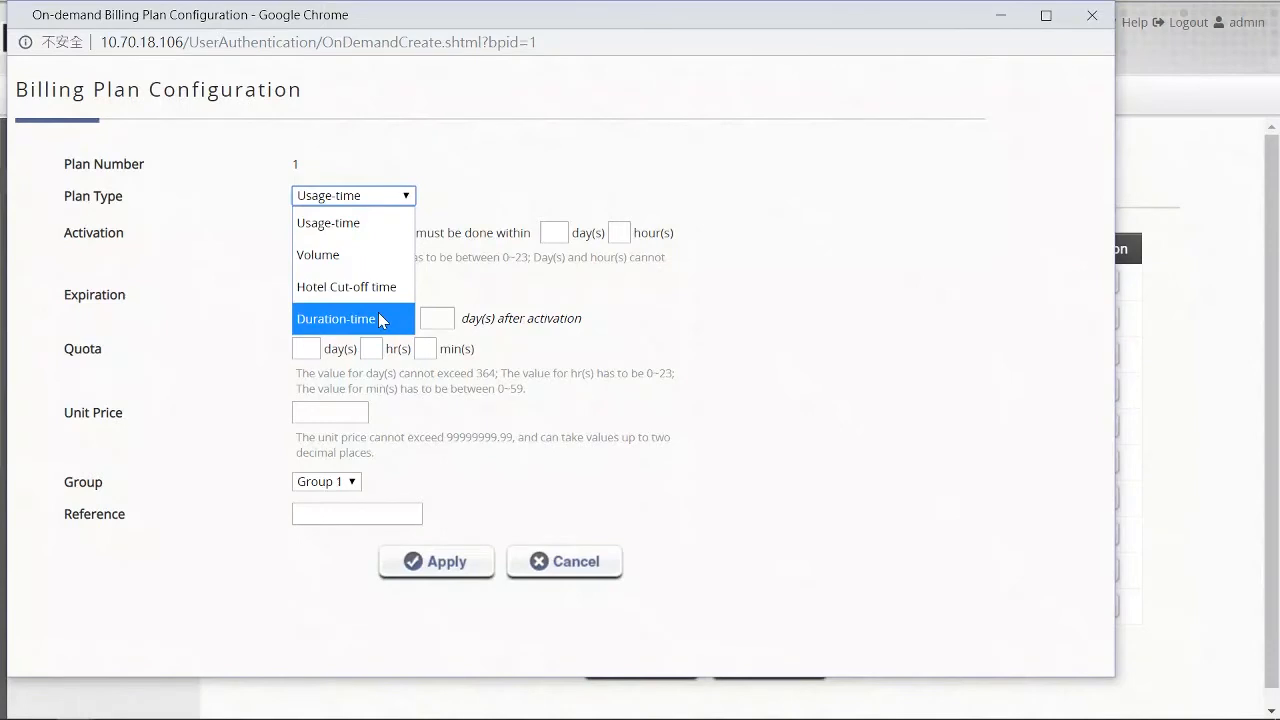
pyautogui.click(382, 222)
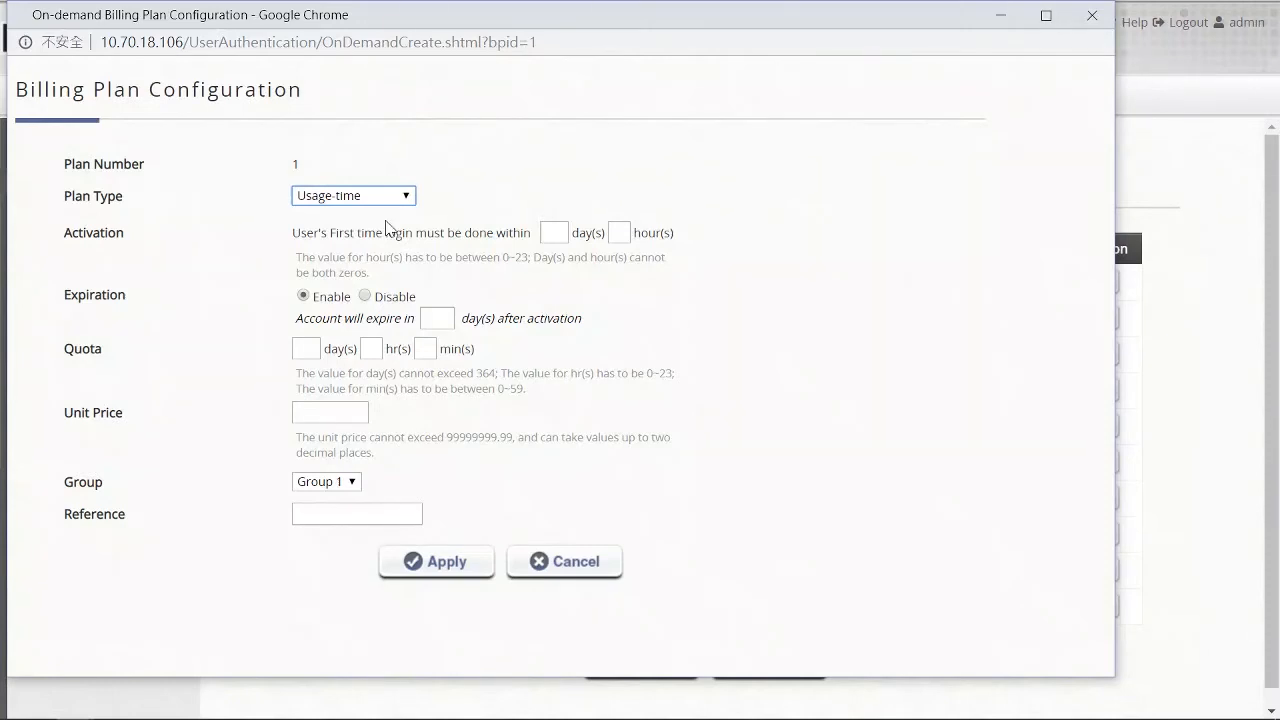
pyautogui.click(390, 228)
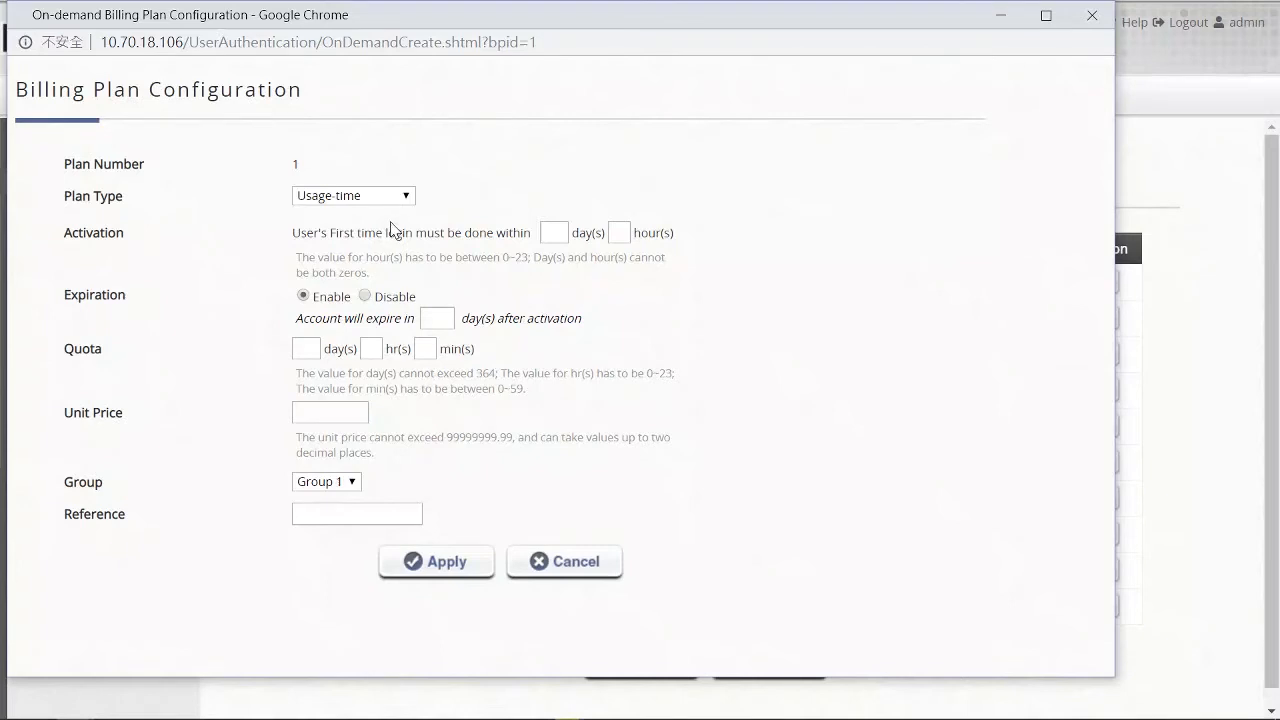
# - Switch plan 1's type to Volume and then to Hotel Cut-off time to review their fields
pyautogui.click(406, 197)
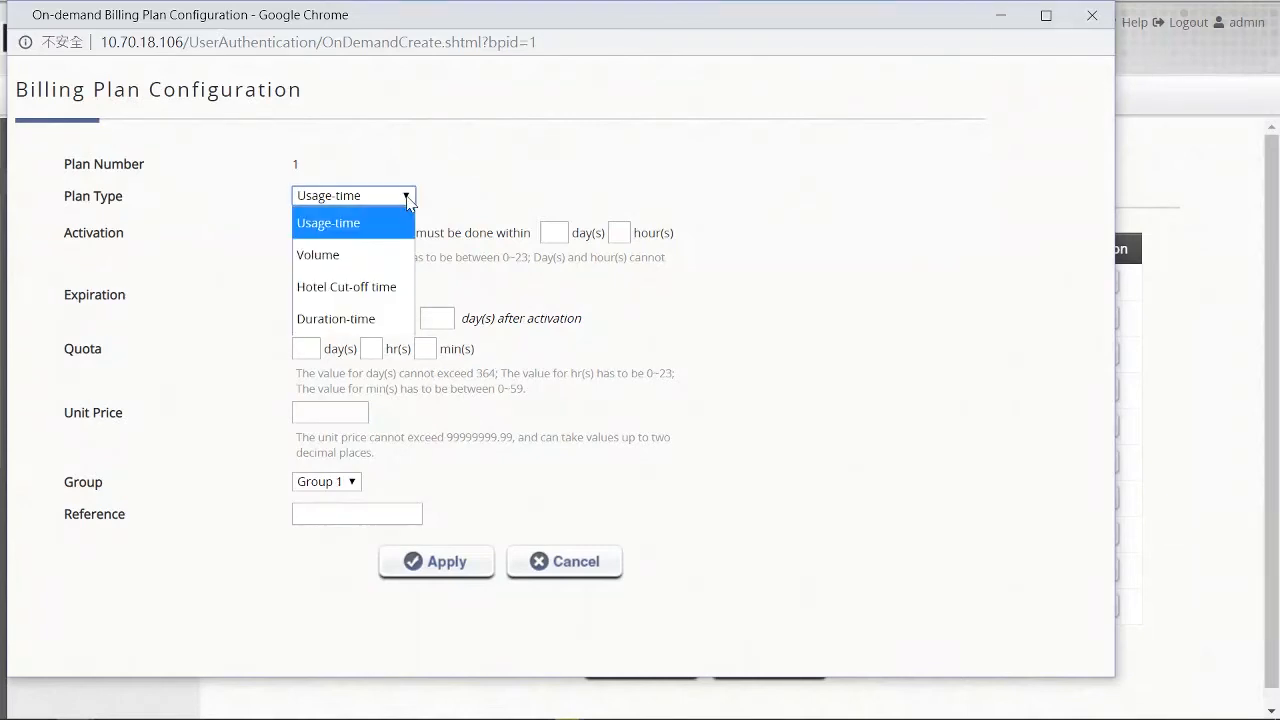
pyautogui.click(377, 255)
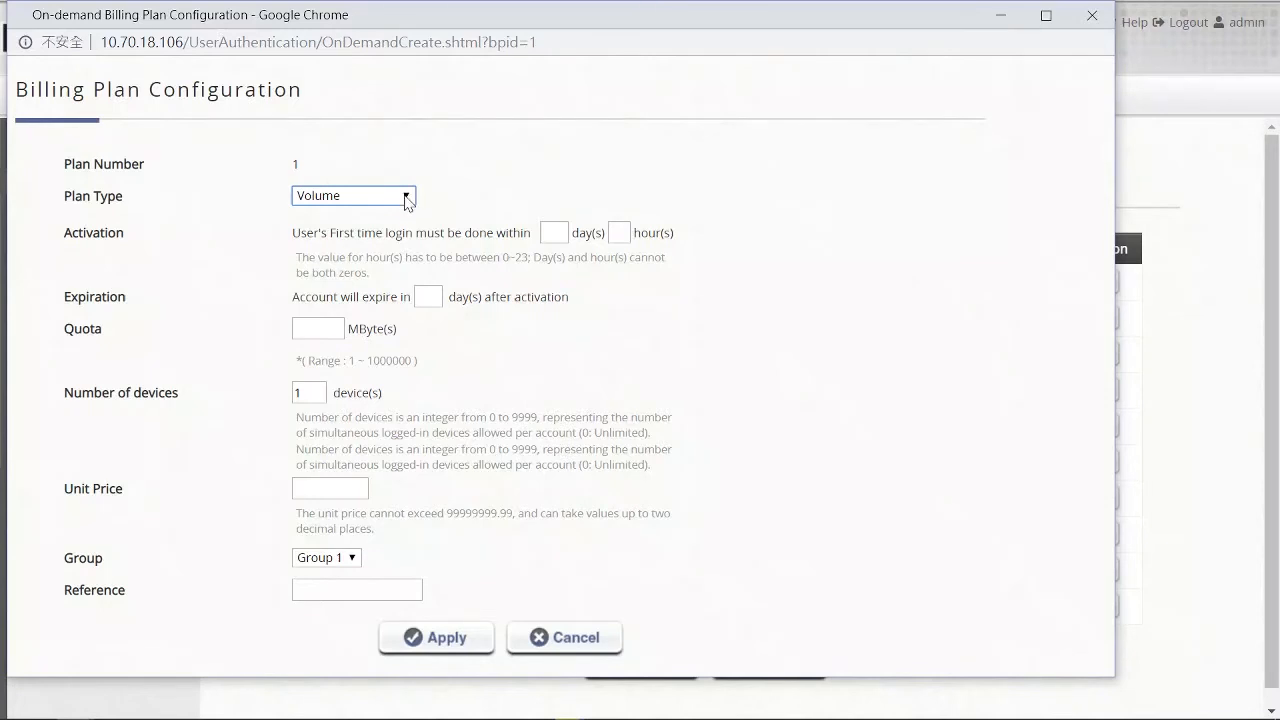
pyautogui.click(406, 197)
pyautogui.click(360, 286)
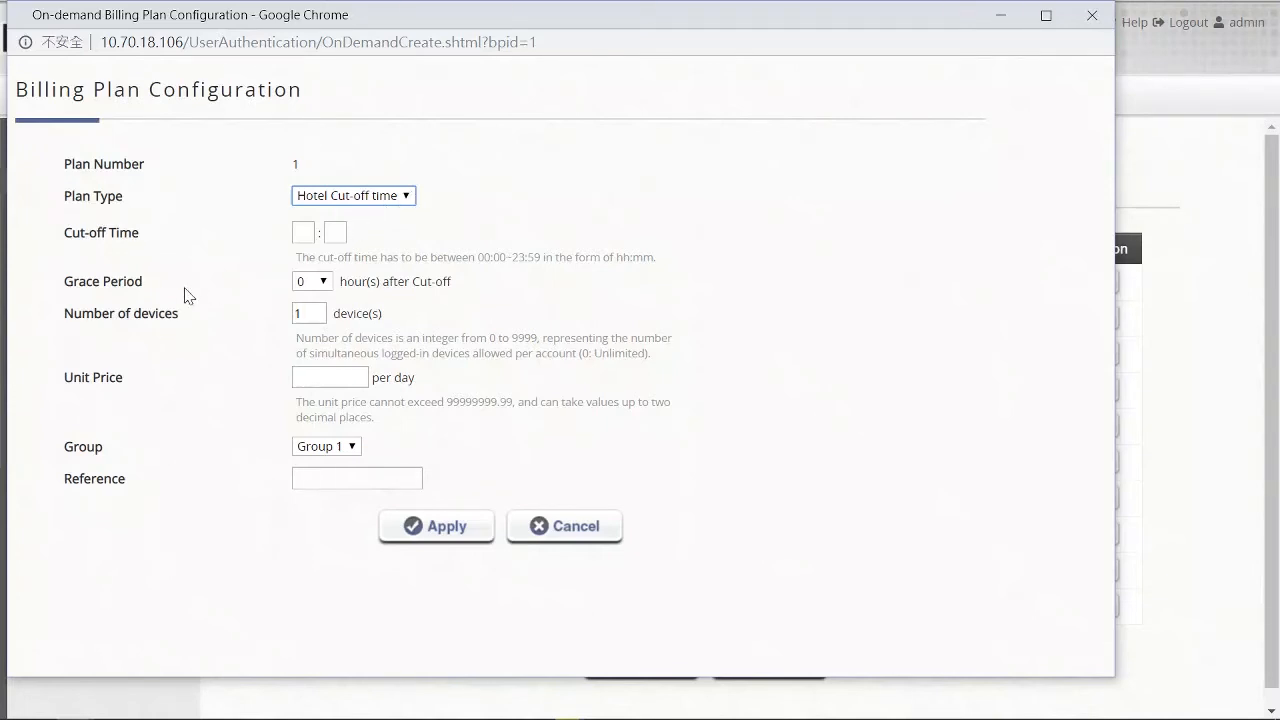
pyautogui.moveTo(148, 283); pyautogui.dragTo(64, 283)
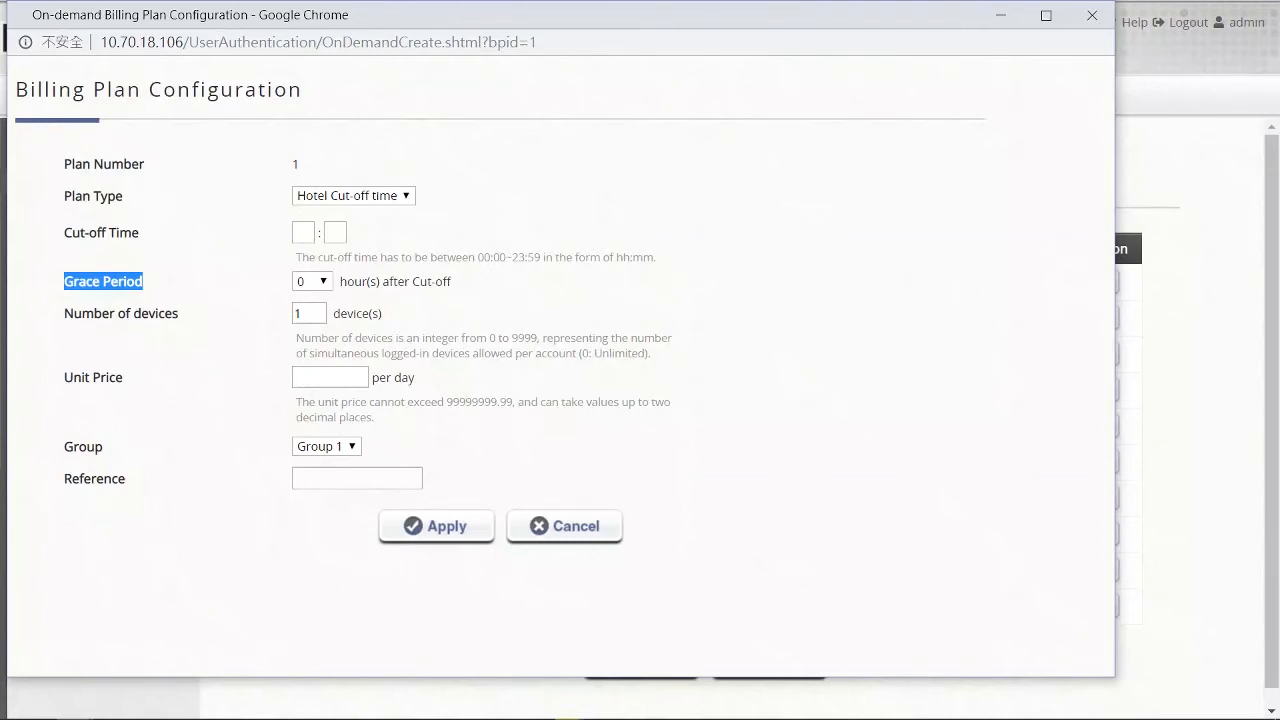
# - Set the plan type to Duration-time and the duration type to Begin-and-End Time
pyautogui.click(407, 196)
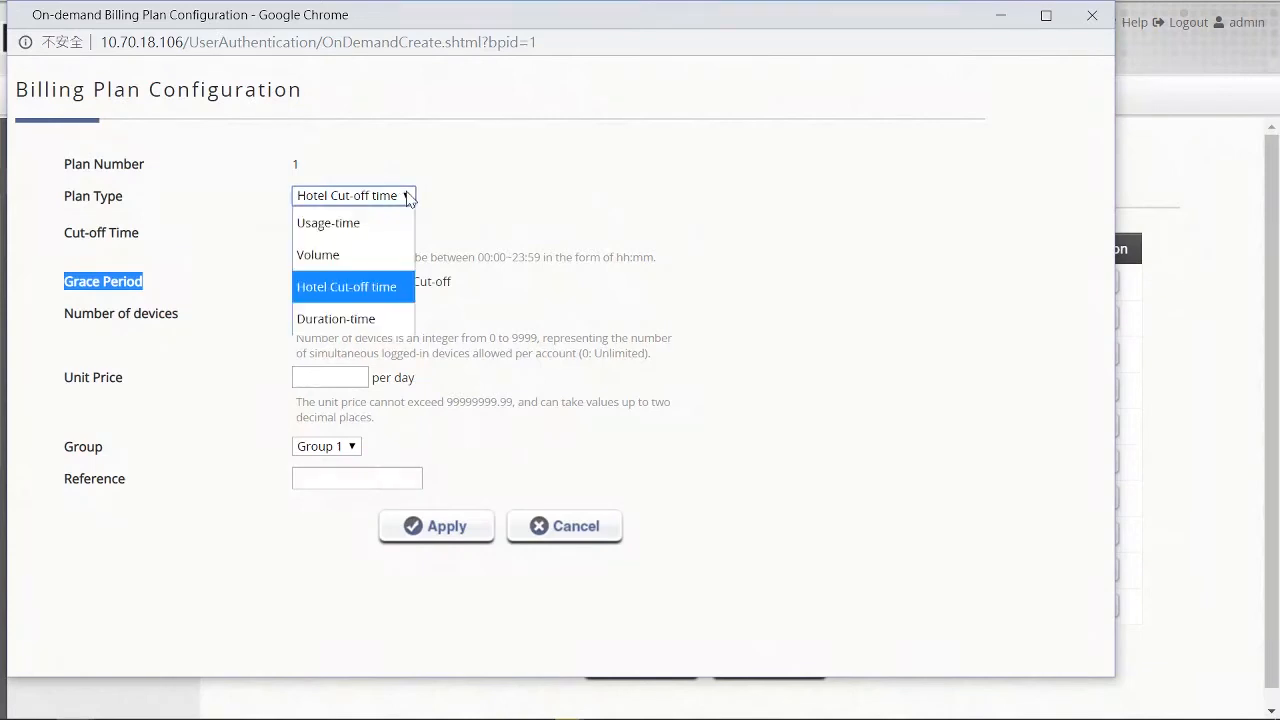
pyautogui.click(397, 321)
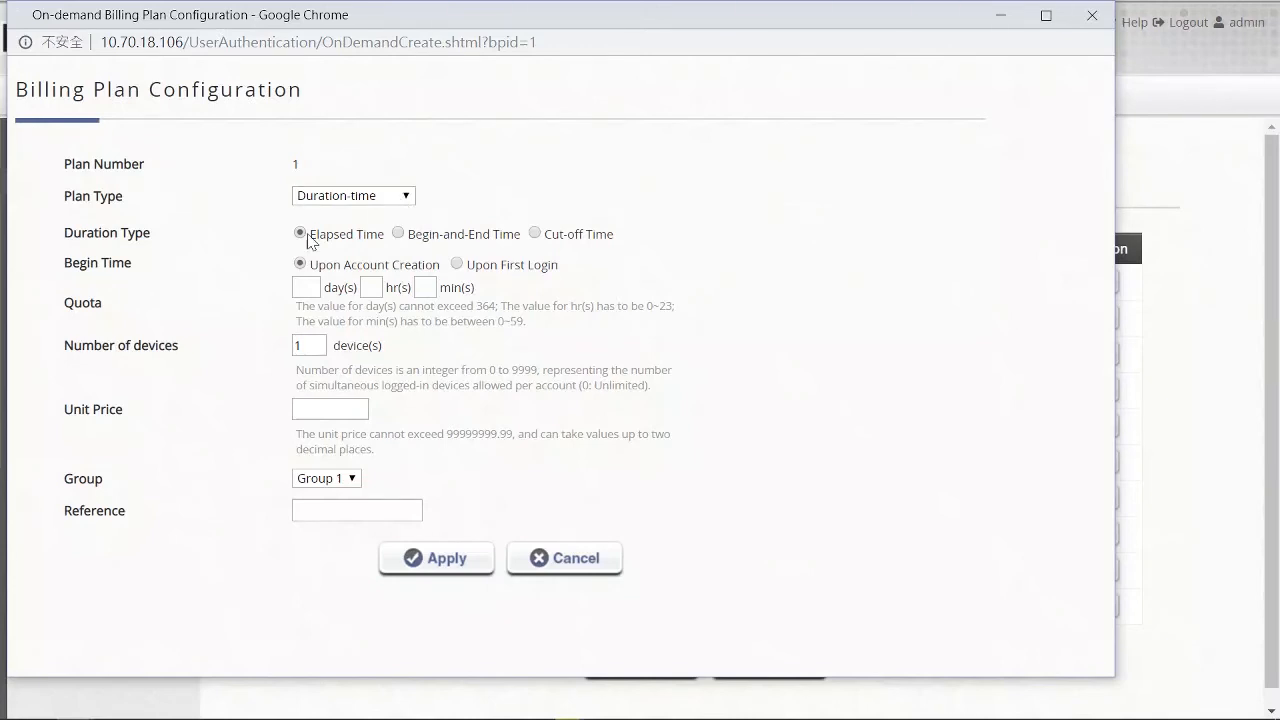
pyautogui.moveTo(310, 234); pyautogui.dragTo(384, 234)
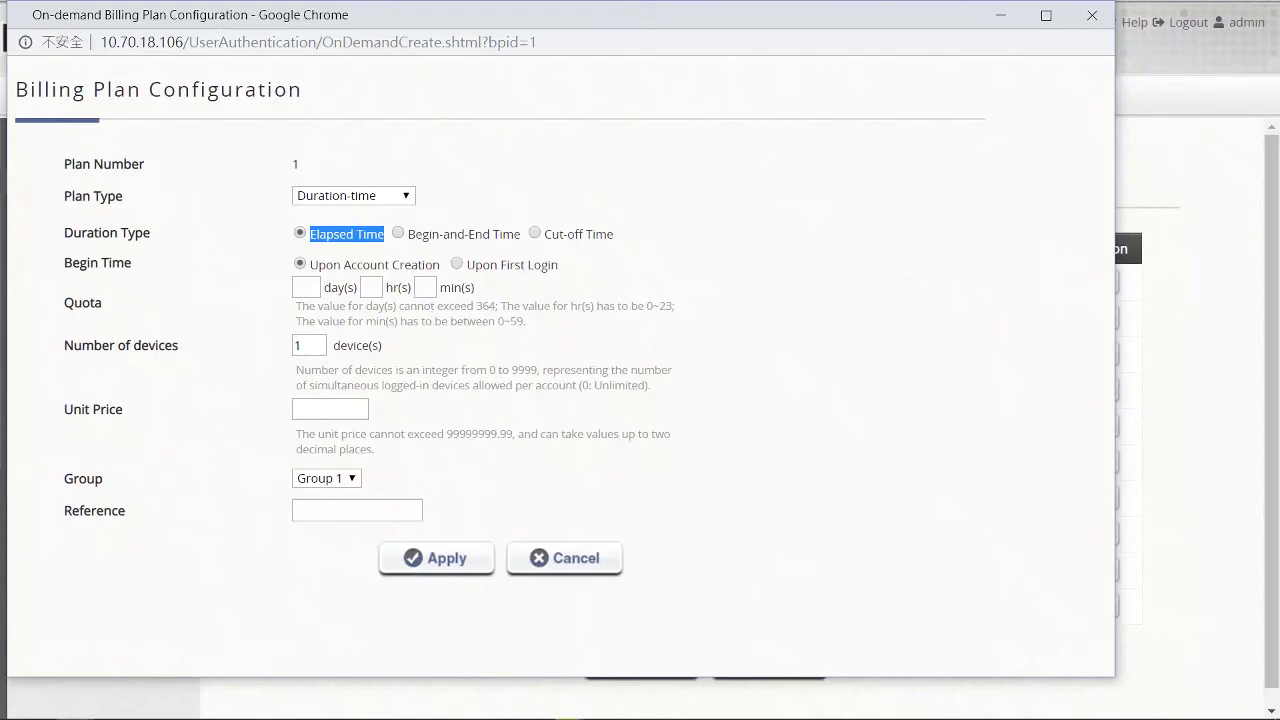
pyautogui.click(398, 234)
pyautogui.moveTo(404, 235); pyautogui.dragTo(518, 235)
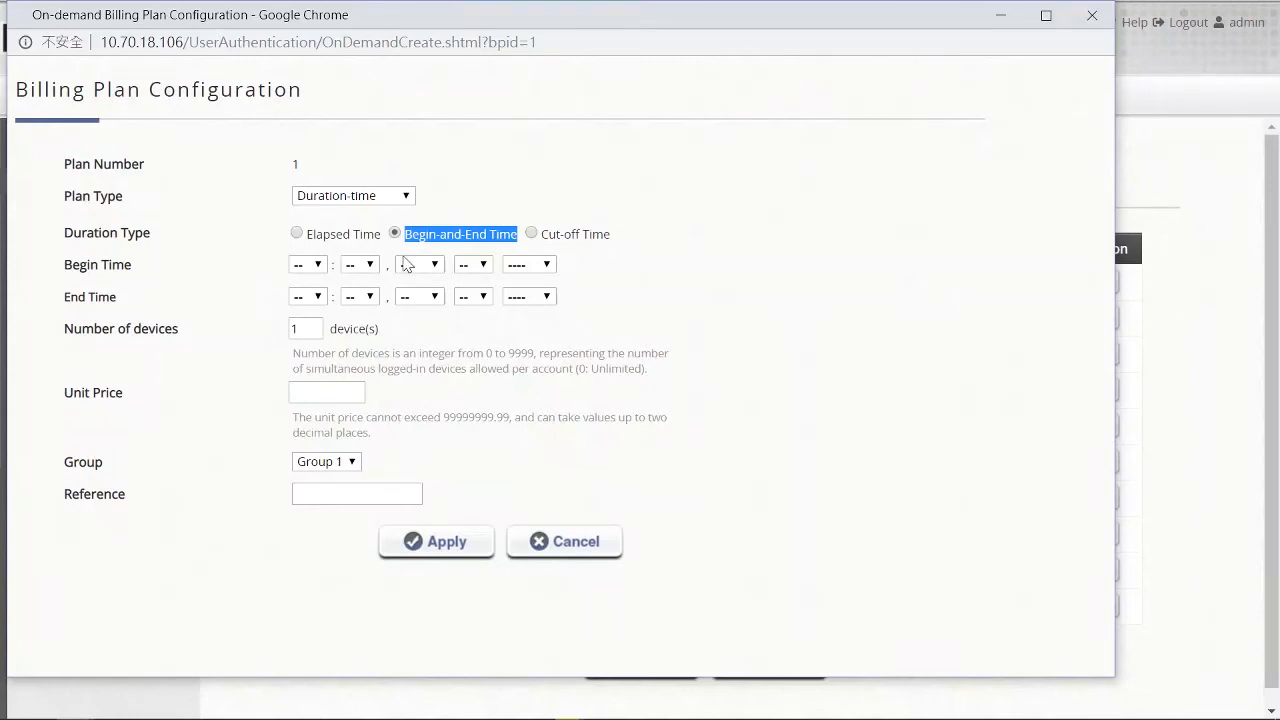
# - Browse the begin time's hour, minute, month, day and year lists
pyautogui.click(308, 264)
pyautogui.moveTo(318, 316); pyautogui.dragTo(274, 506)
pyautogui.click(370, 266)
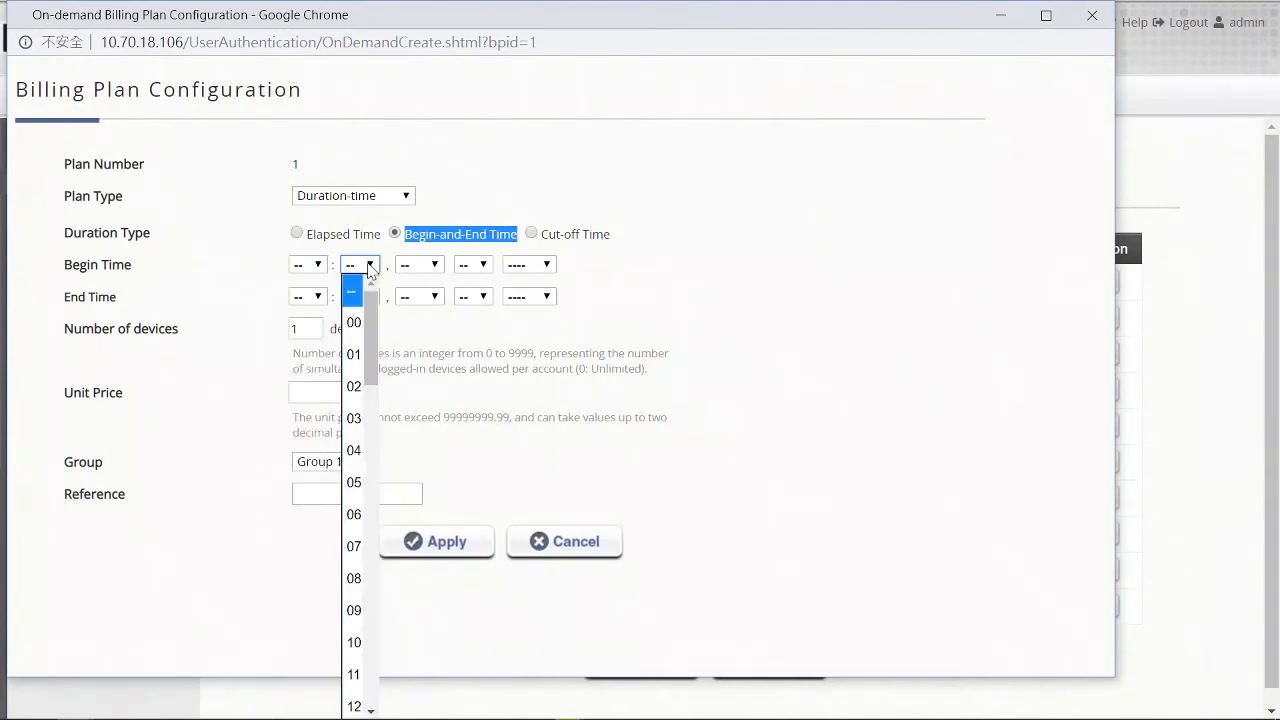
pyautogui.moveTo(370, 290); pyautogui.dragTo(370, 614)
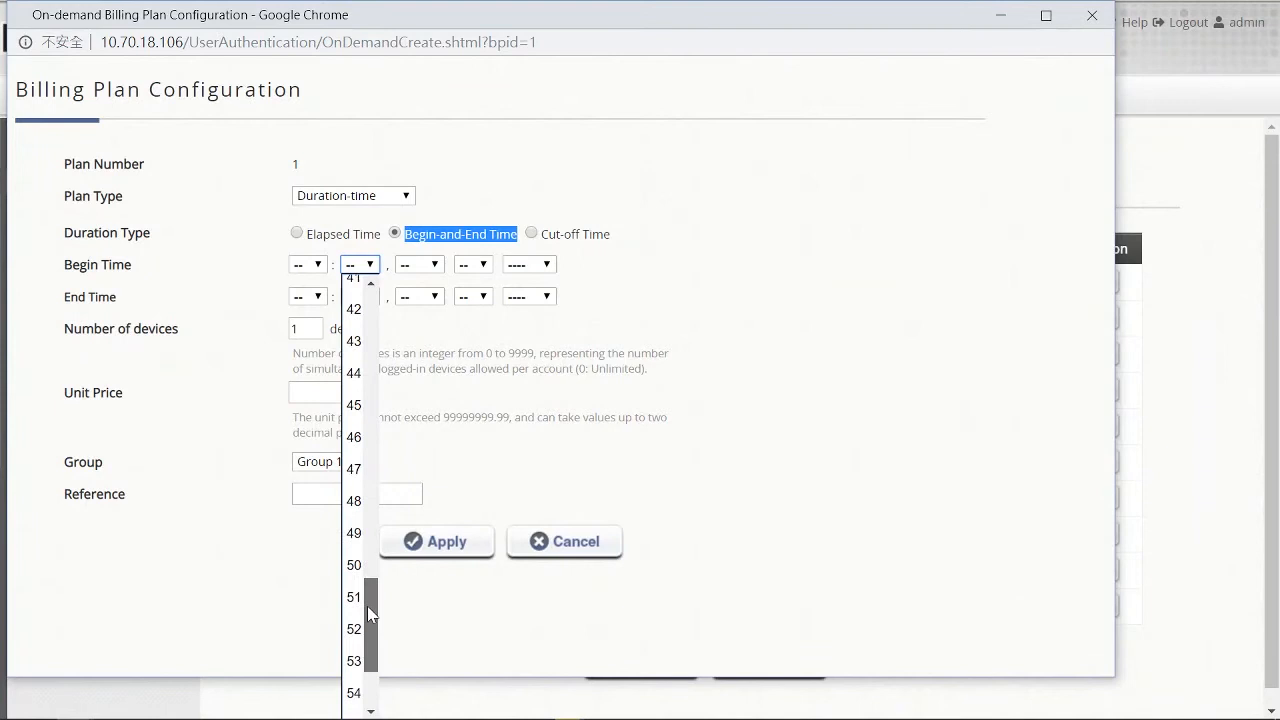
pyautogui.click(433, 266)
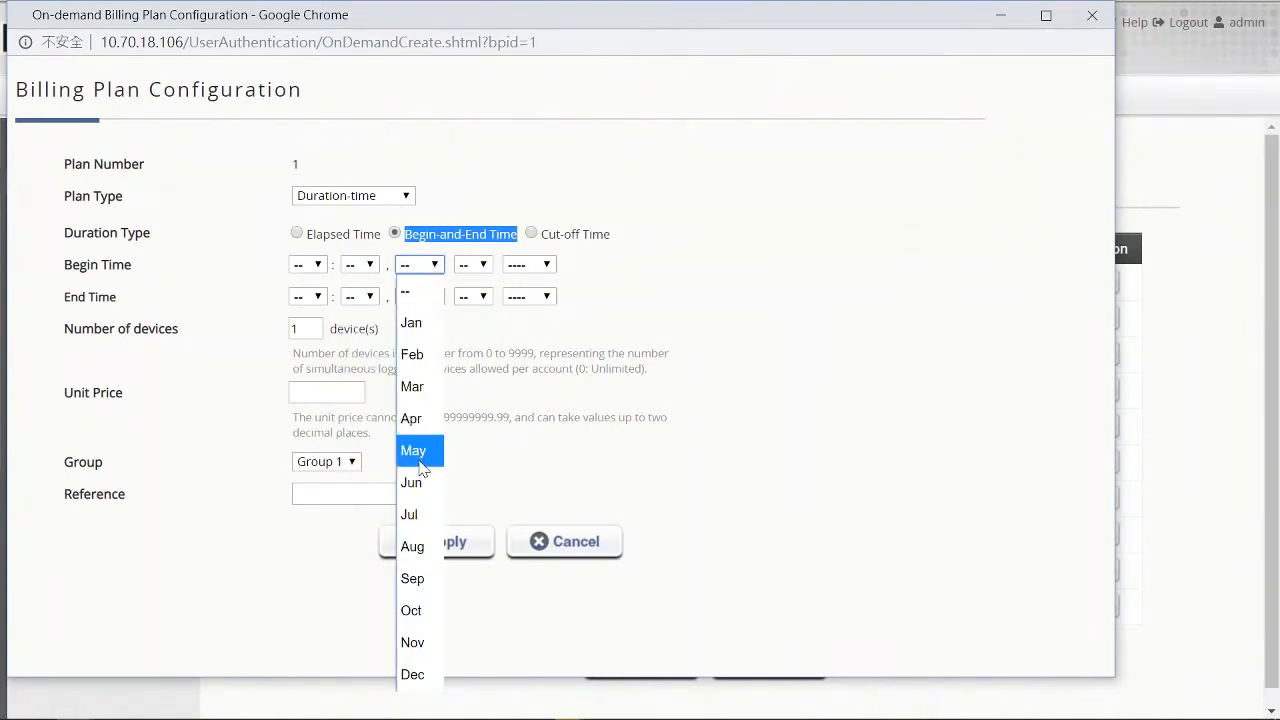
pyautogui.click(483, 268)
pyautogui.click(483, 268)
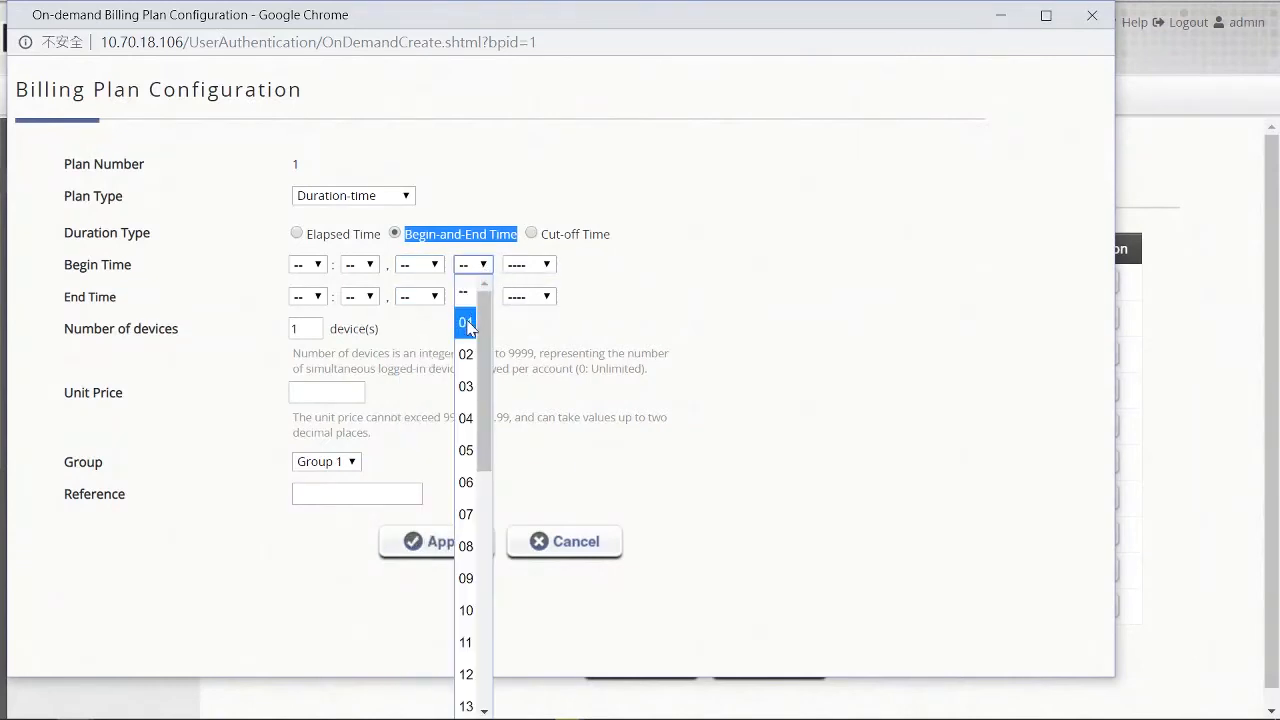
pyautogui.moveTo(483, 357); pyautogui.dragTo(483, 600)
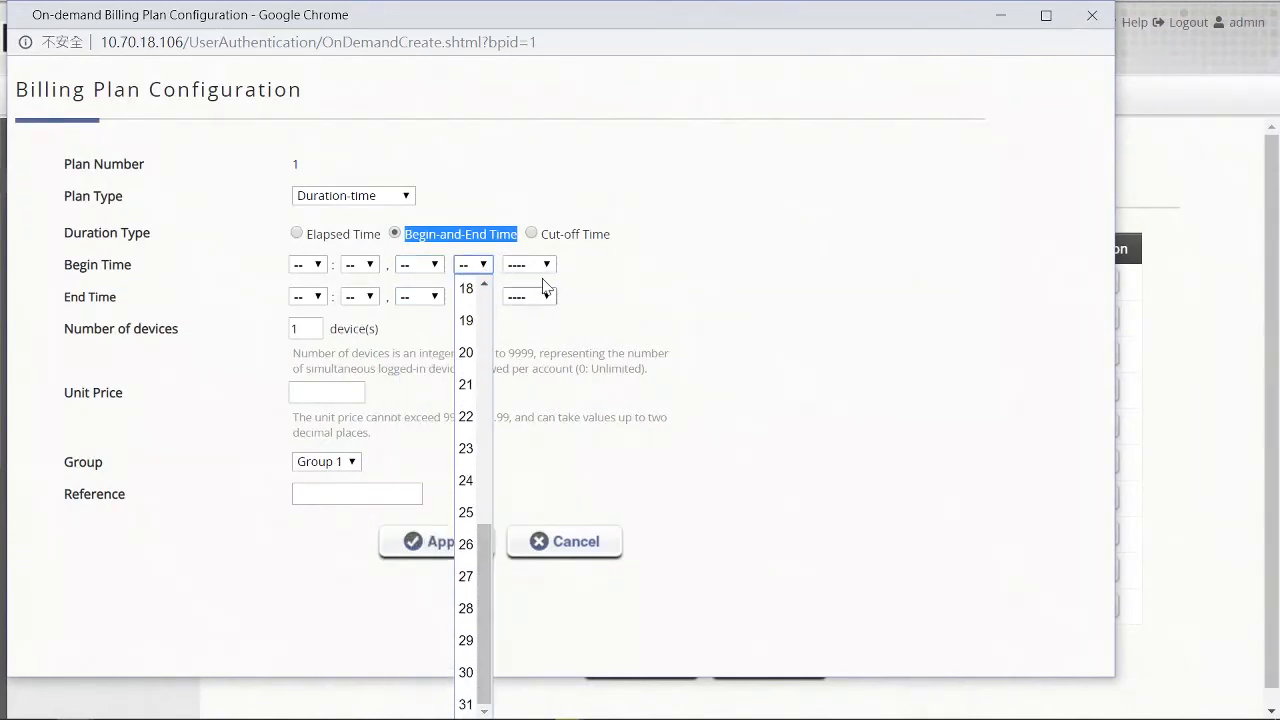
pyautogui.click(546, 264)
pyautogui.click(546, 264)
pyautogui.moveTo(548, 335)
pyautogui.mouseDown()
pyautogui.moveTo(546, 470)
pyautogui.moveTo(560, 320)
pyautogui.mouseUp()
pyautogui.click(589, 285)
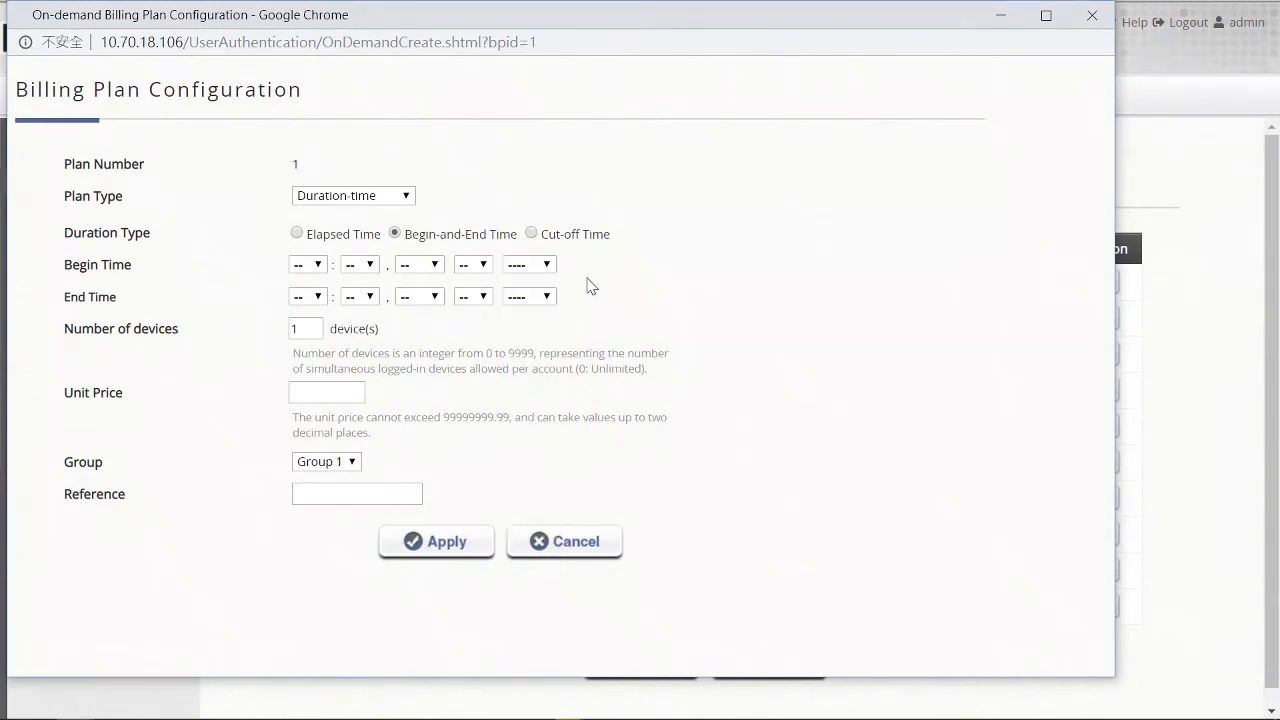
# - Choose Cut-off Time as the duration type, then cancel the billing plan configuration
pyautogui.click(533, 236)
pyautogui.moveTo(544, 235); pyautogui.dragTo(614, 235)
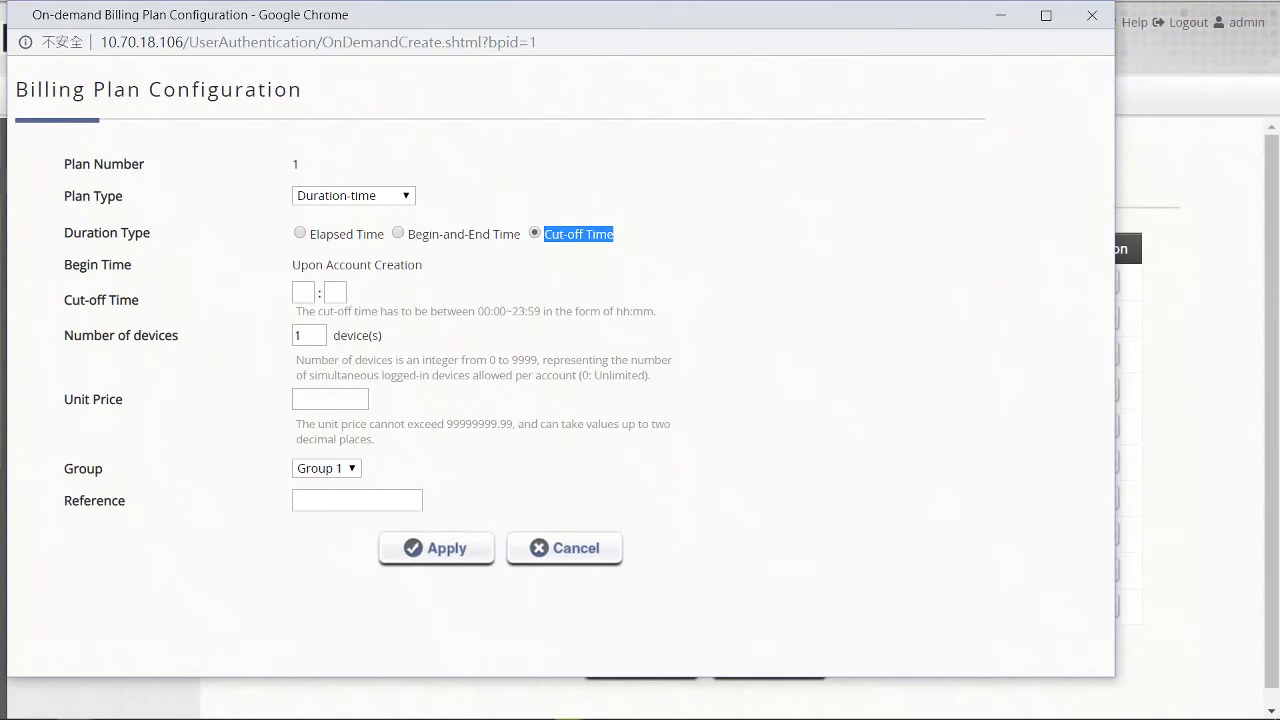
pyautogui.click(617, 242)
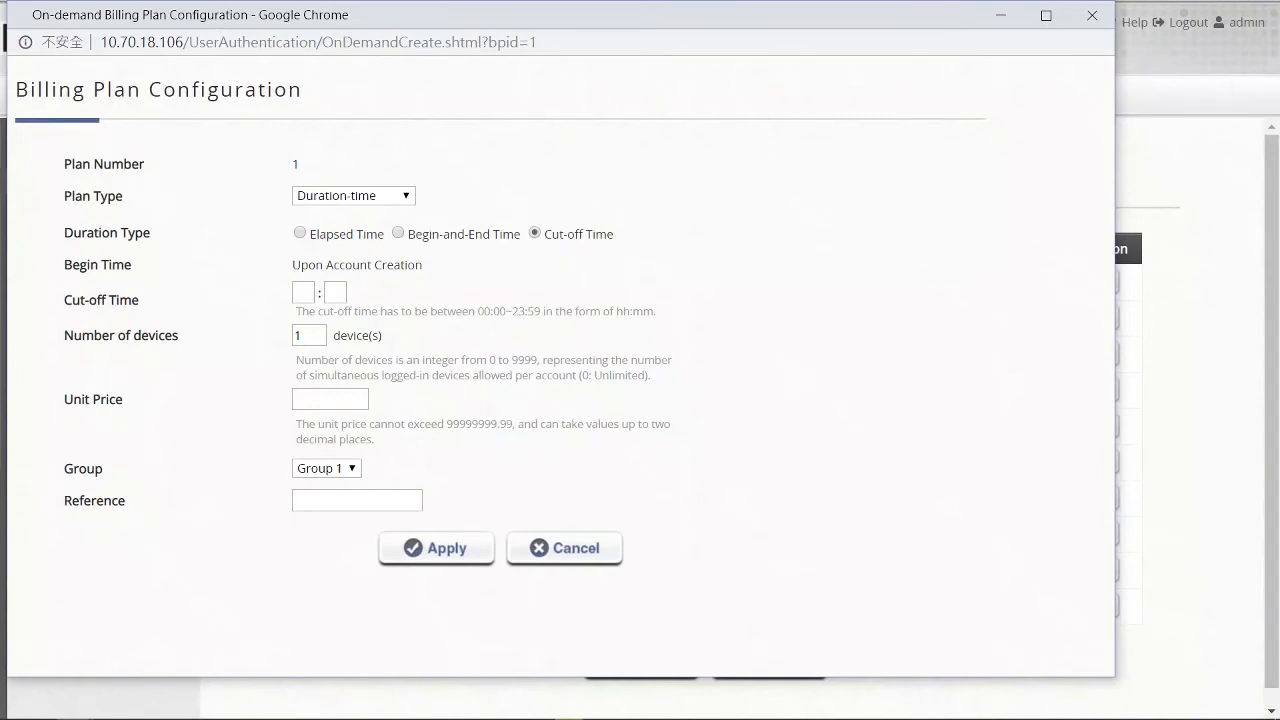
pyautogui.click(543, 548)
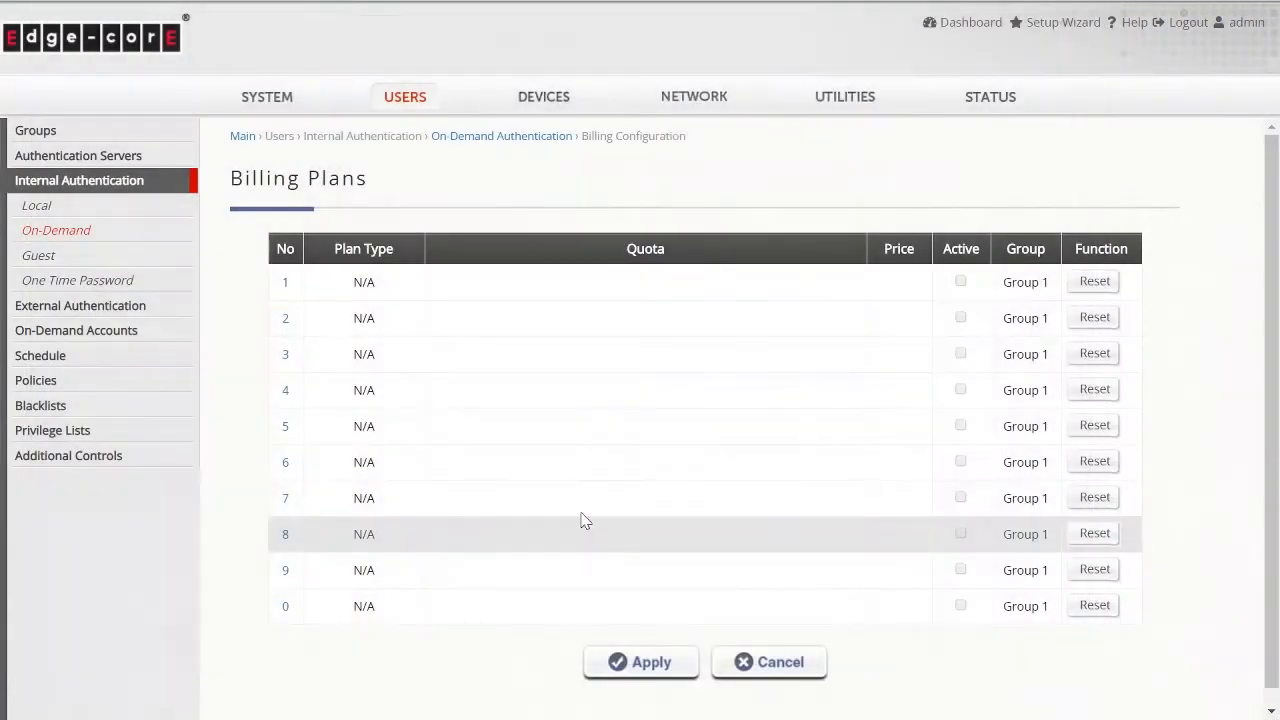
# - Return to the On-Demand authentication settings and review the remaining options, including POS Printer and SMS Gateway
pyautogui.click(149, 238)
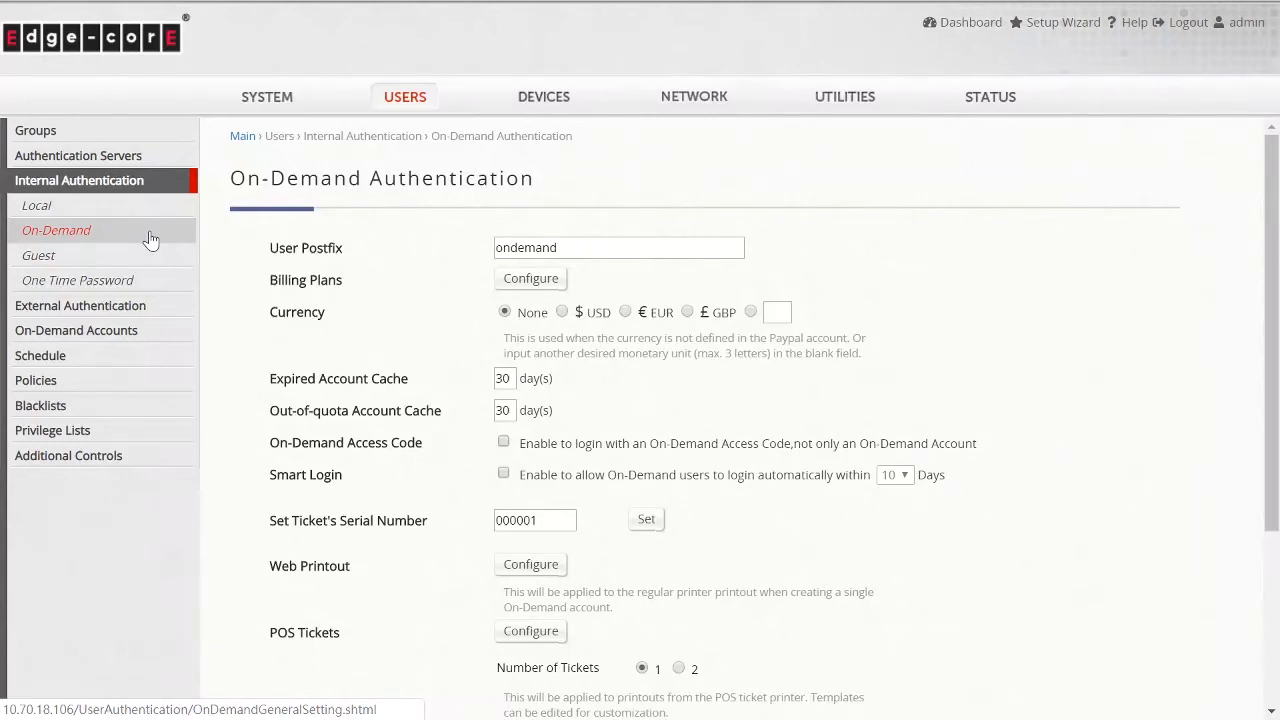
pyautogui.scroll(-1, 330, 370)
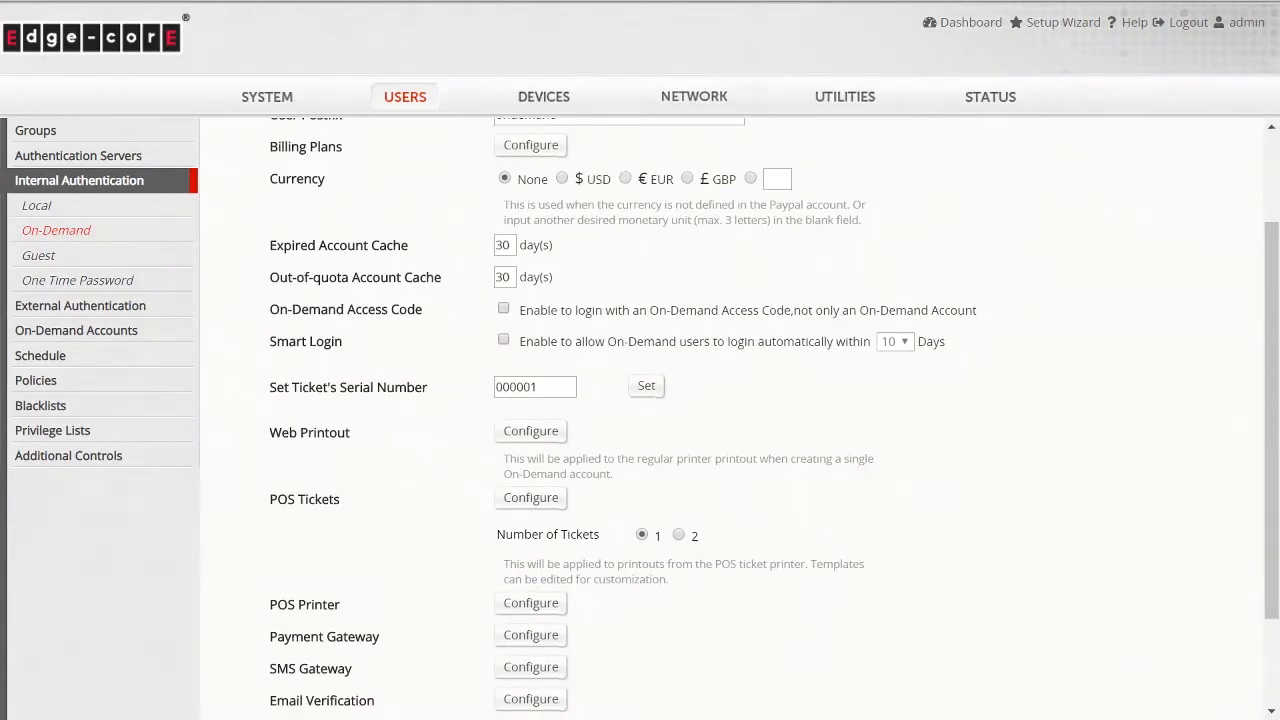
pyautogui.moveTo(351, 434); pyautogui.dragTo(268, 443)
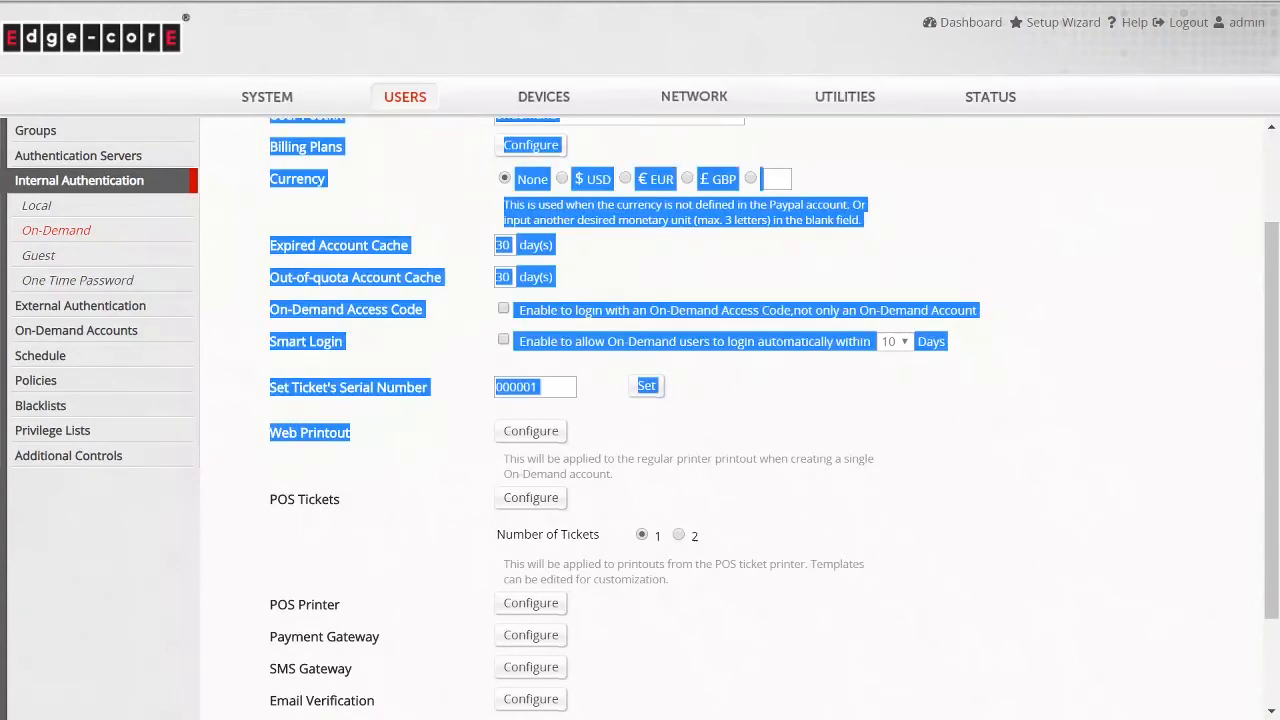
pyautogui.click(268, 443)
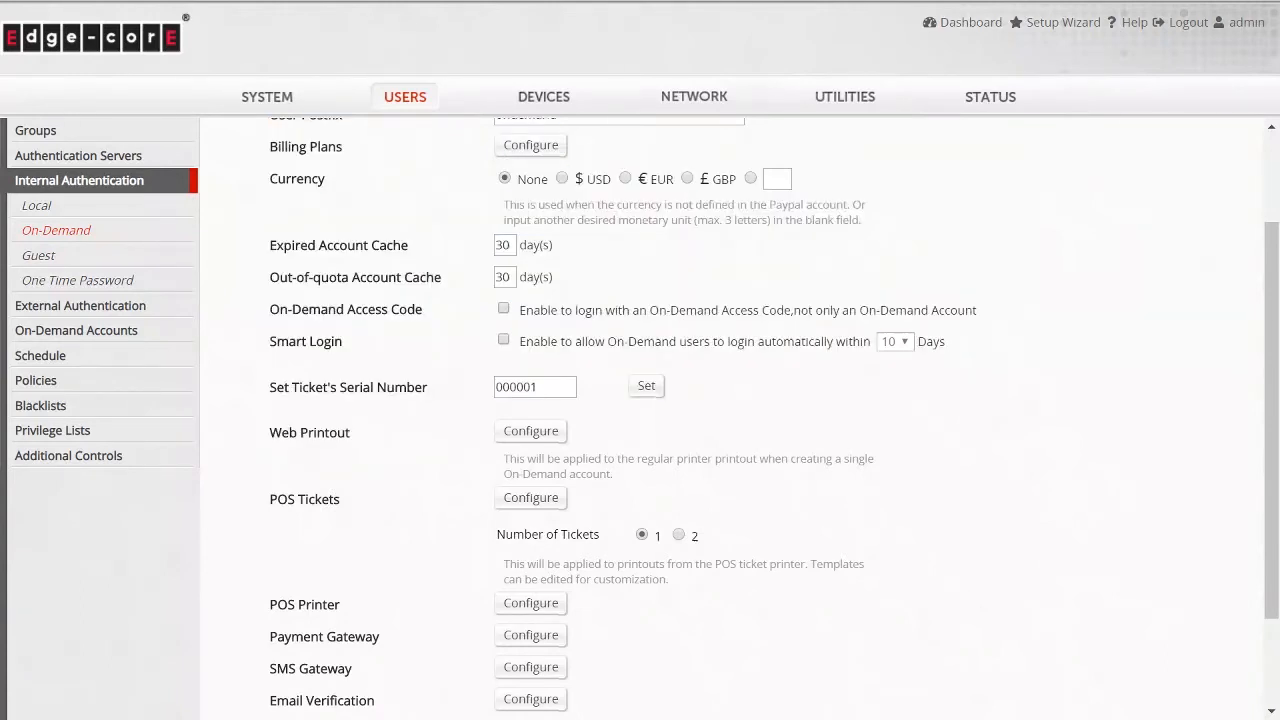
pyautogui.doubleClick(327, 603)
pyautogui.click(327, 603)
pyautogui.tripleClick(327, 603)
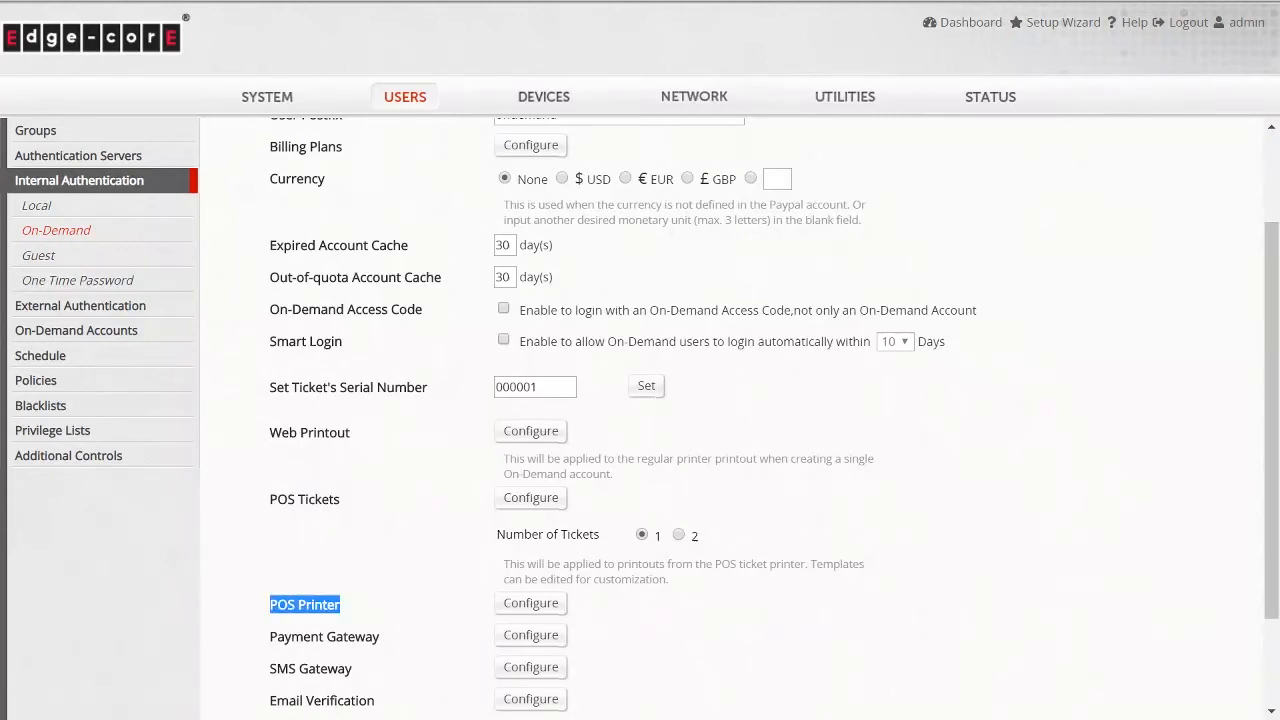
pyautogui.scroll(-2, 640, 400)
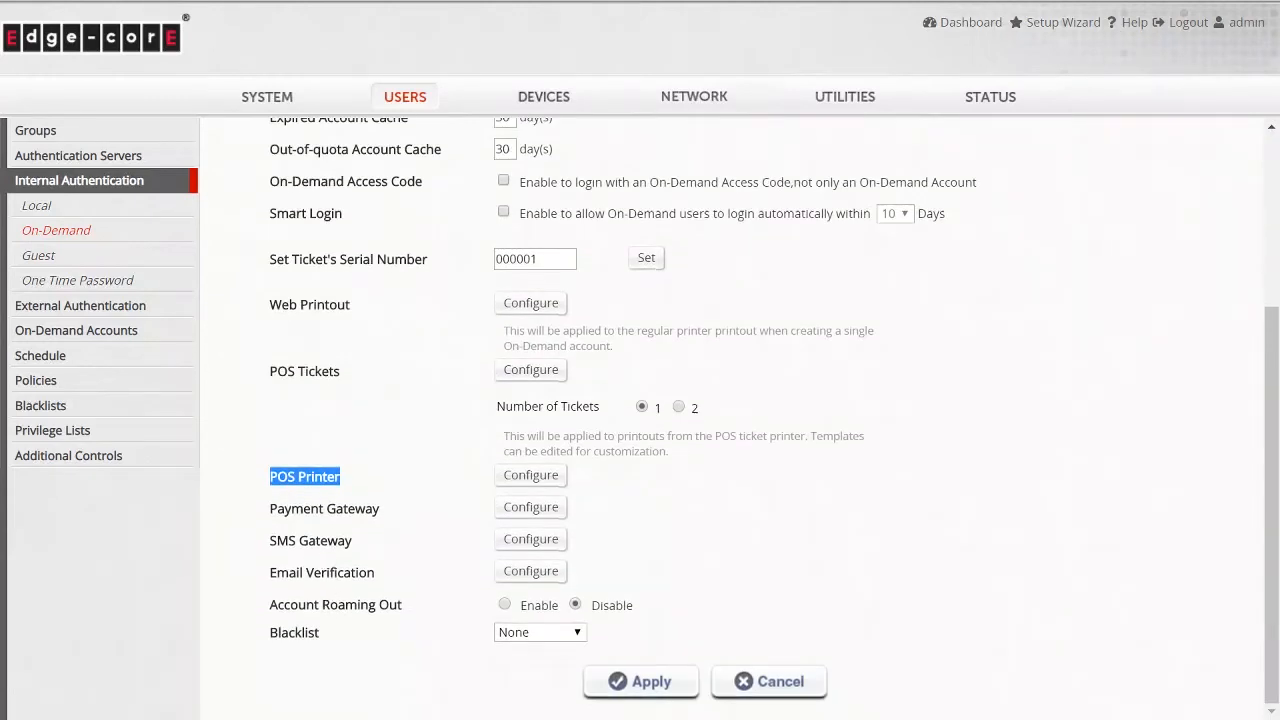
pyautogui.tripleClick(325, 541)
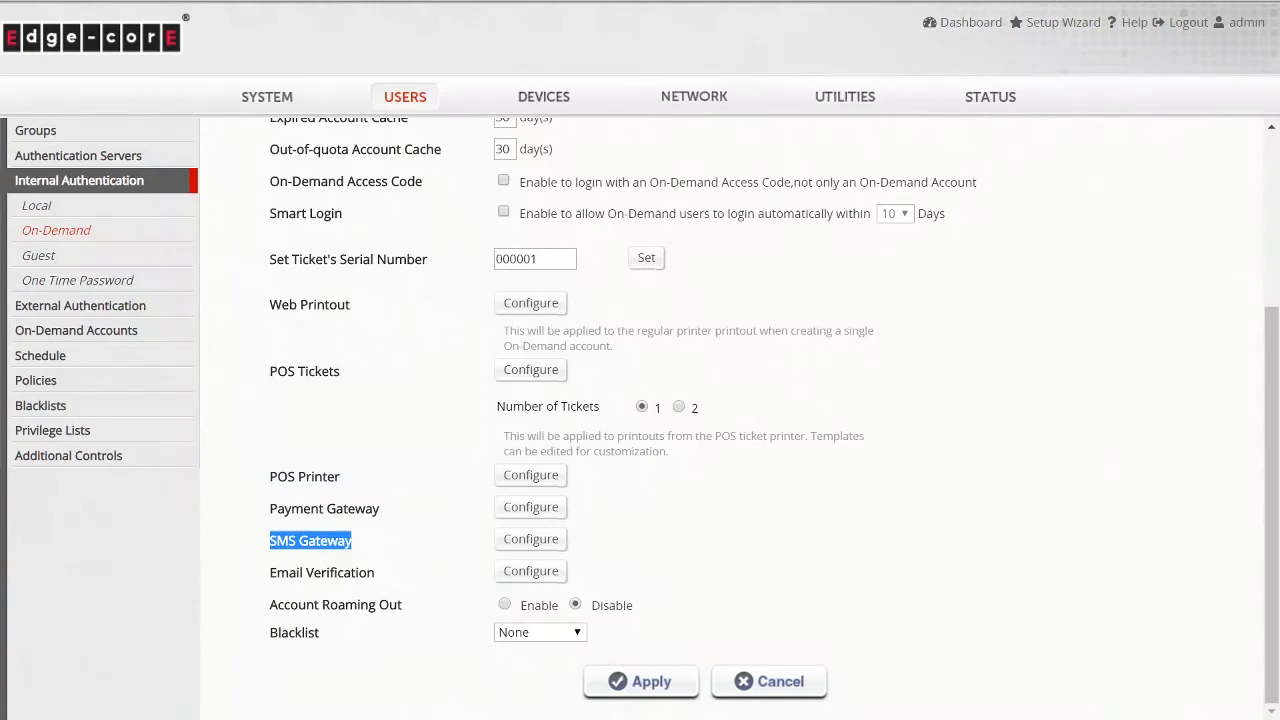
# - Open the Guest authentication settings and browse the group list and Guest Information option
pyautogui.click(368, 545)
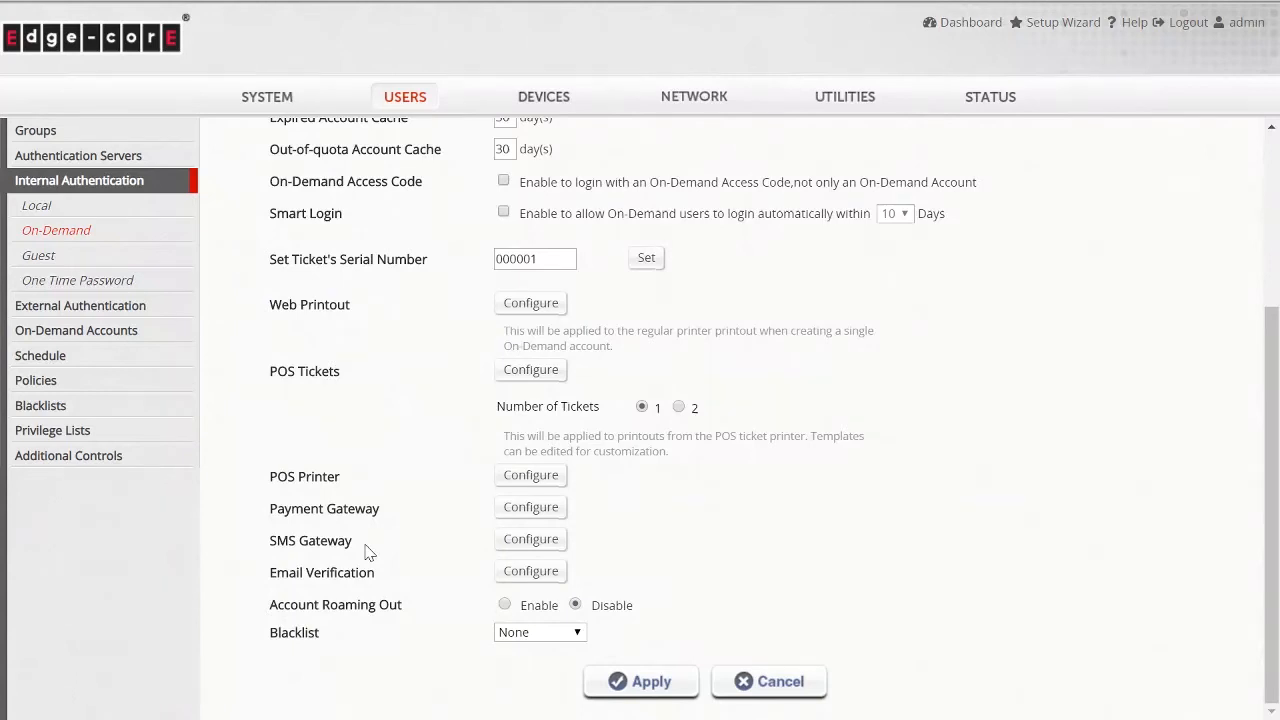
pyautogui.click(153, 268)
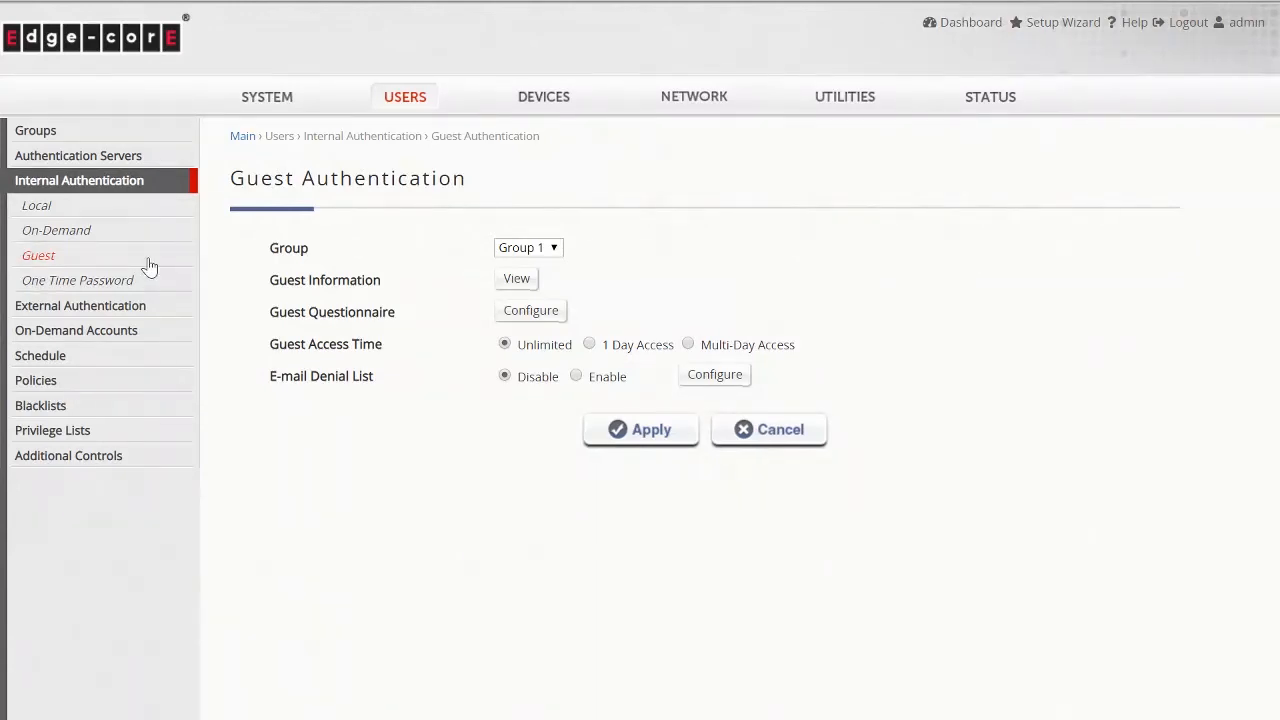
pyautogui.click(555, 249)
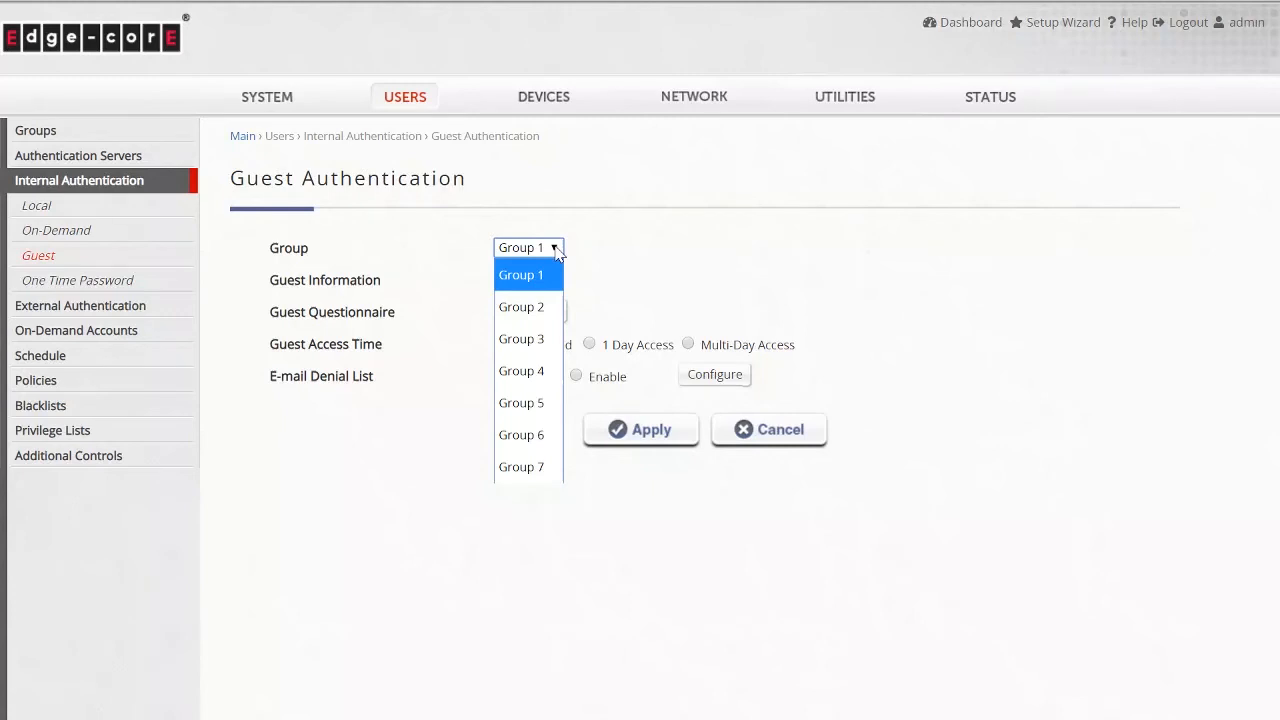
pyautogui.click(555, 249)
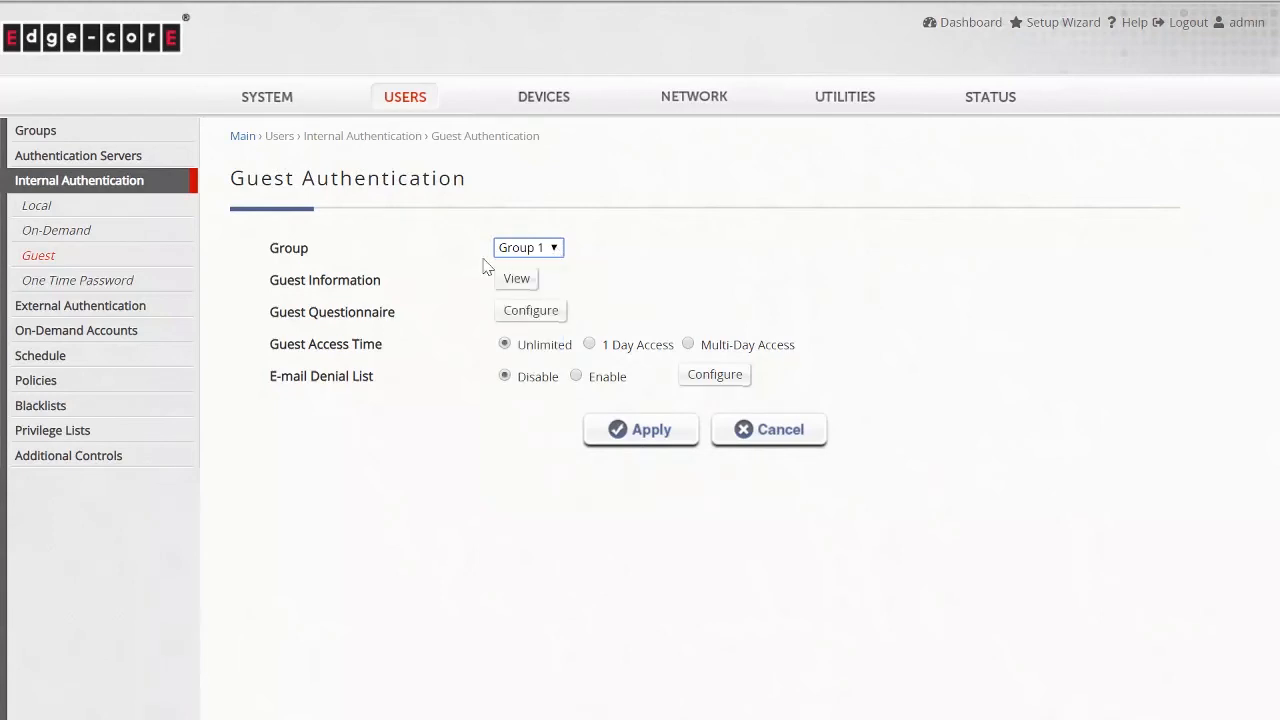
pyautogui.moveTo(270, 281); pyautogui.dragTo(382, 281)
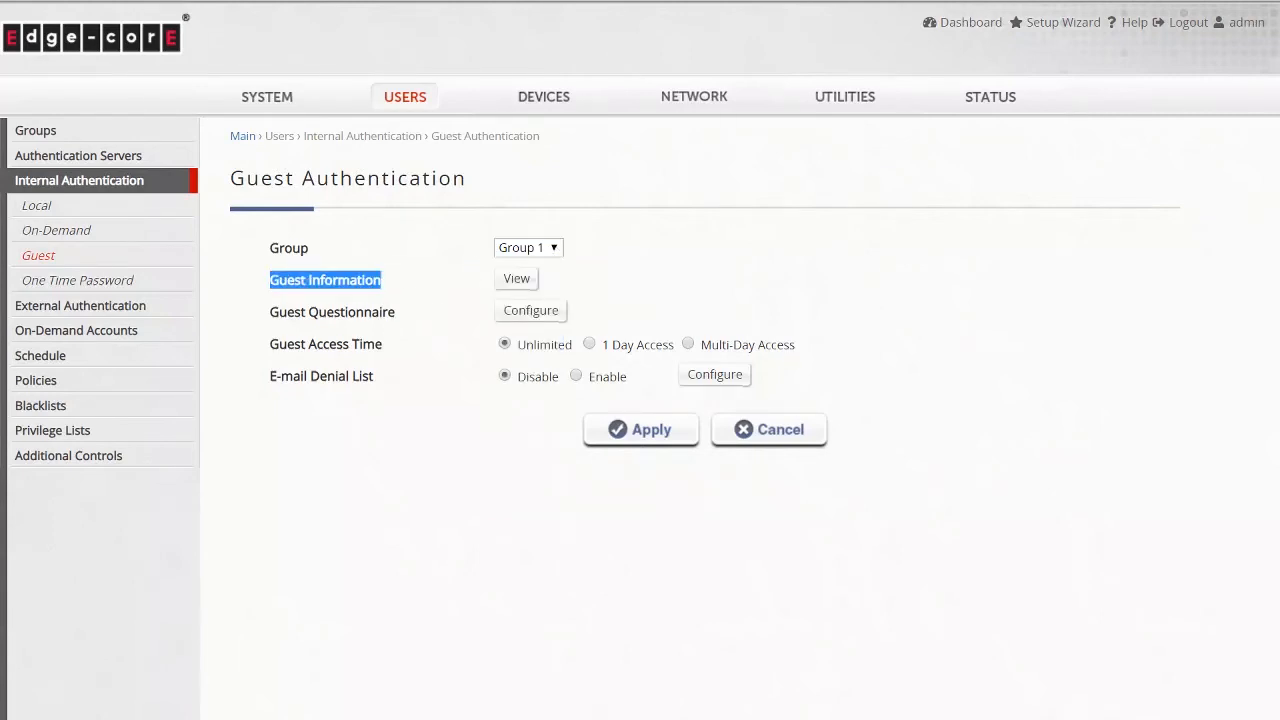
pyautogui.click(423, 284)
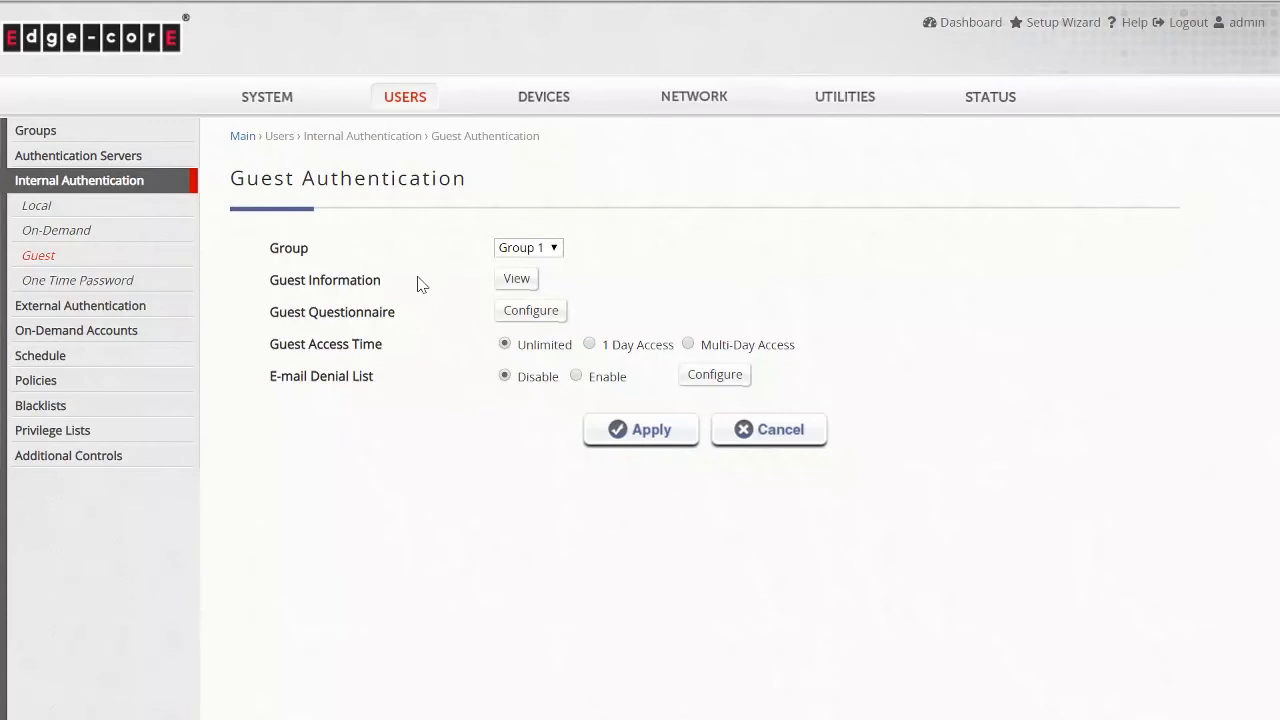
# - Configure the guest questionnaire with active questions "birthday" and "gender" in the first two rows, and apply it
pyautogui.click(523, 313)
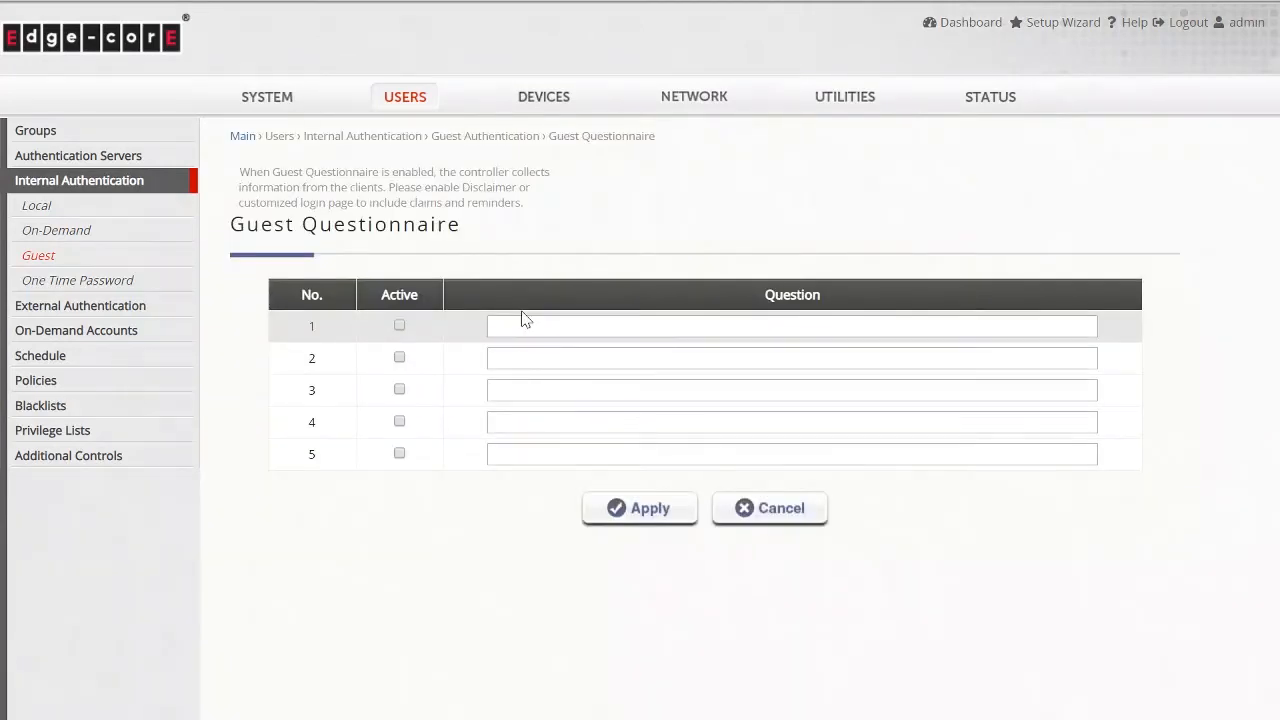
pyautogui.click(530, 326)
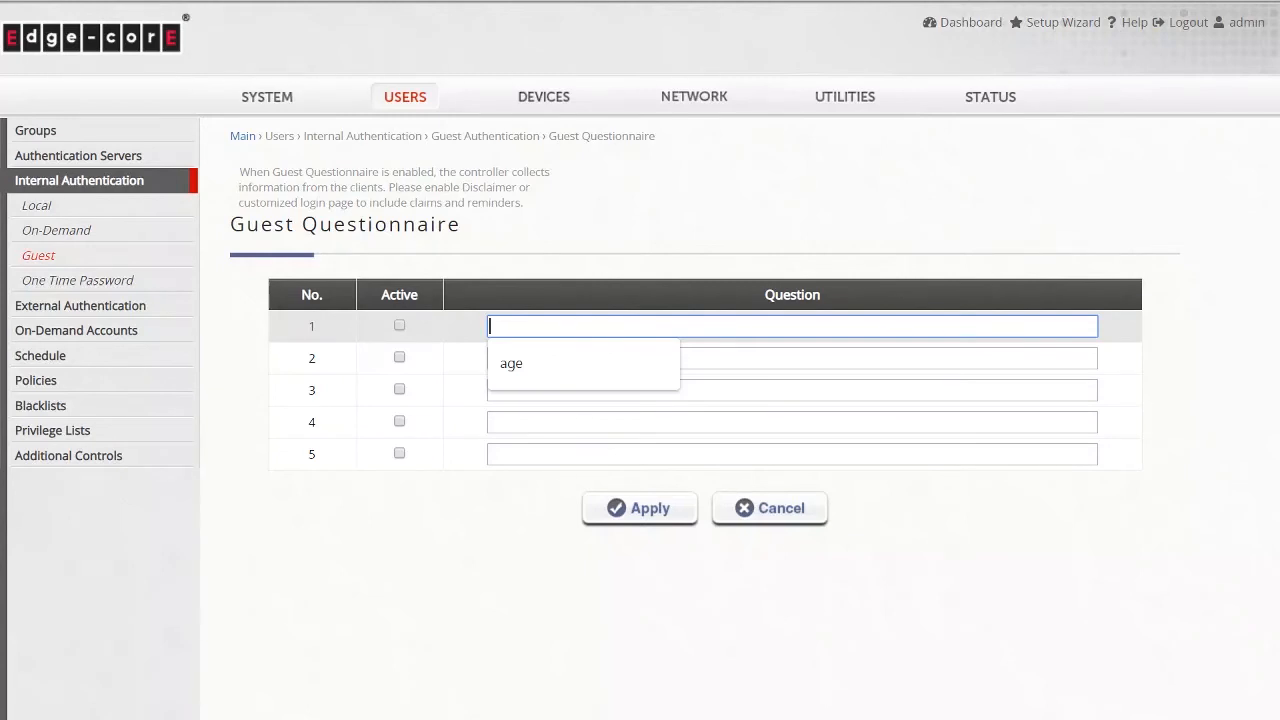
pyautogui.write('bir')
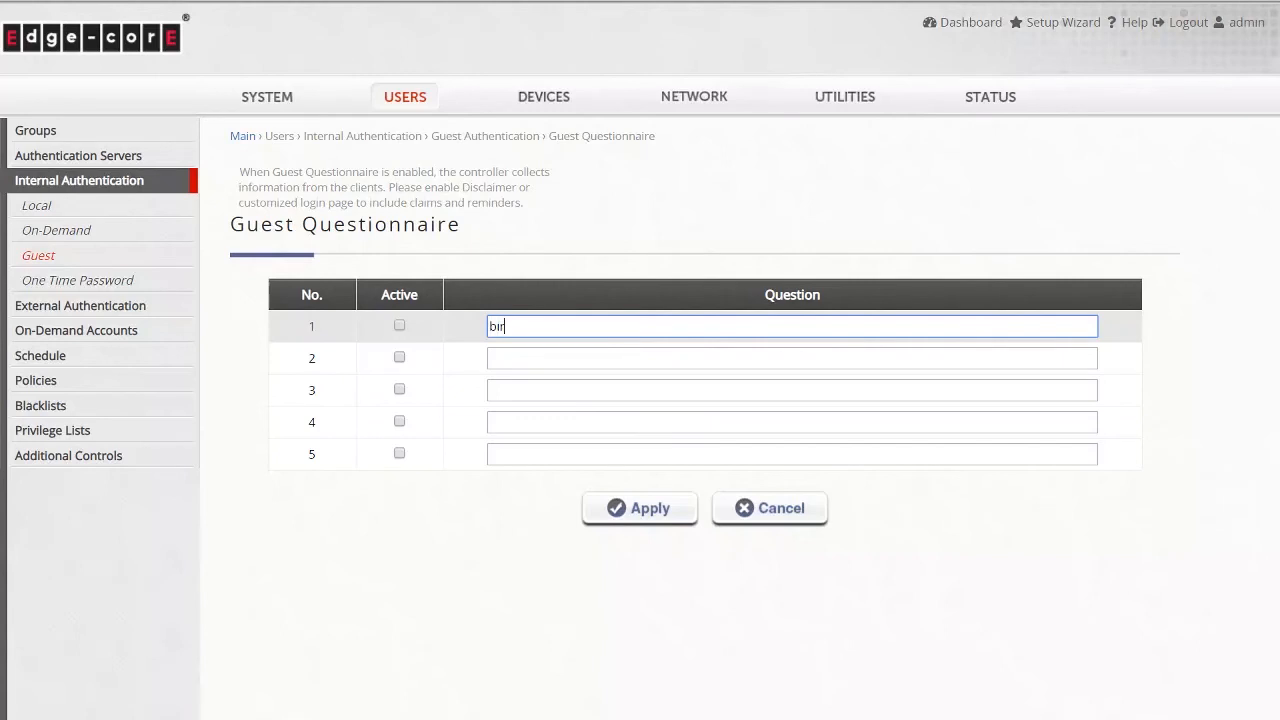
pyautogui.write('thday')
pyautogui.click(600, 358)
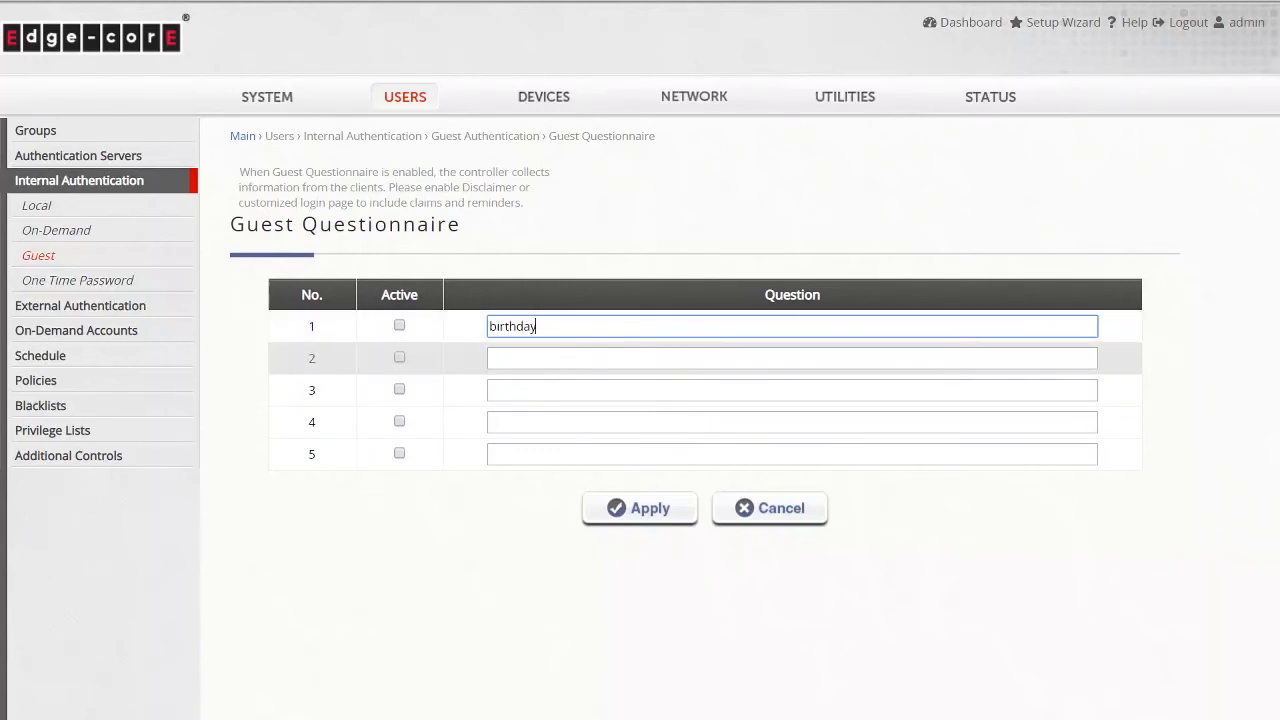
pyautogui.write('aender')
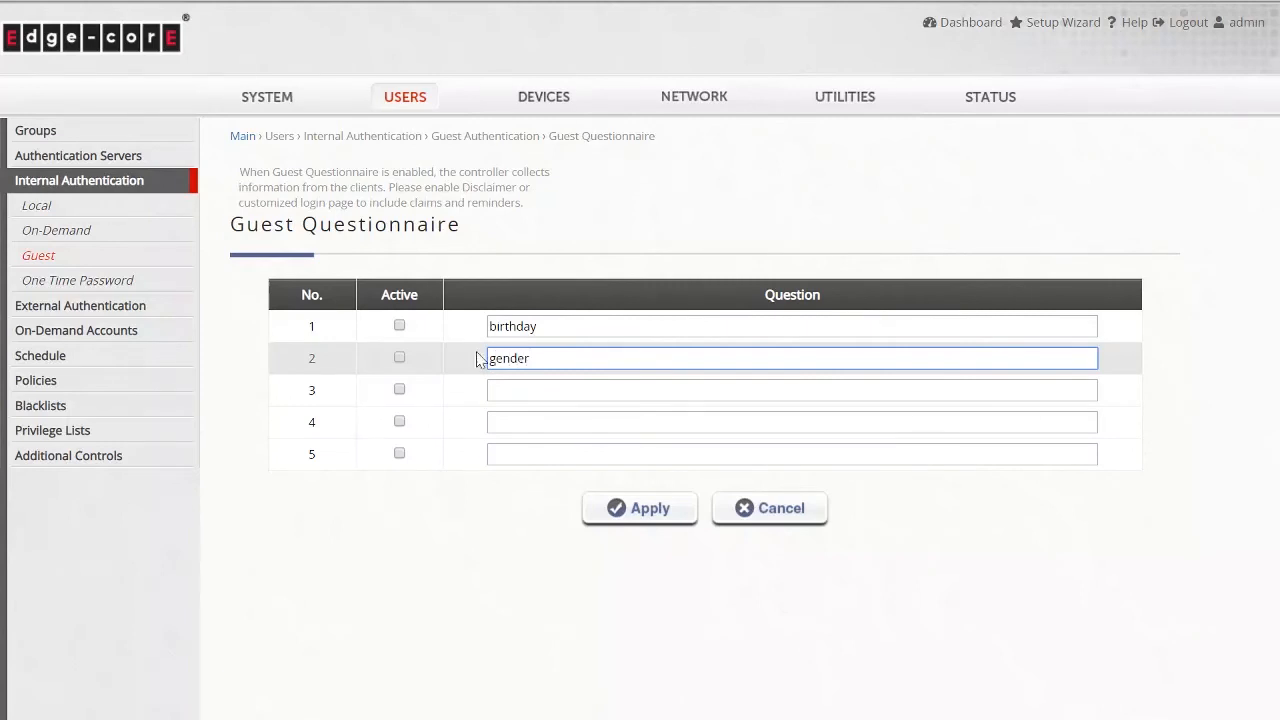
pyautogui.click(400, 327)
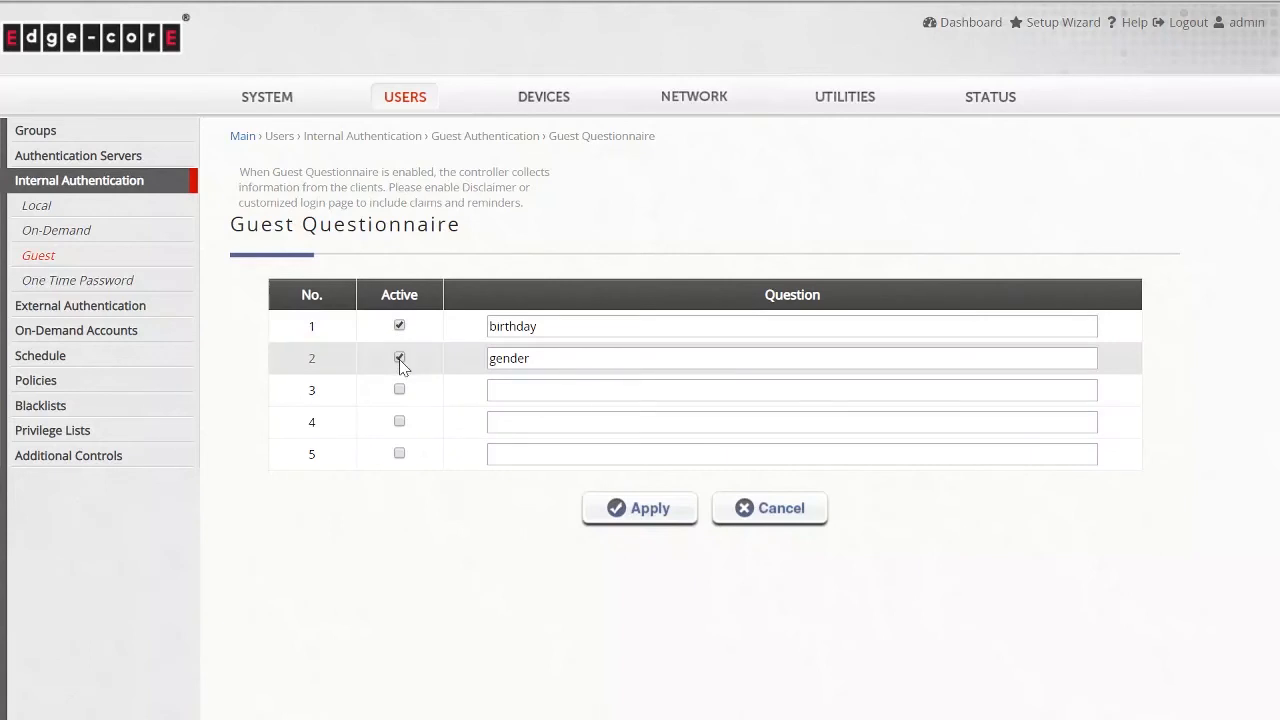
pyautogui.click(632, 516)
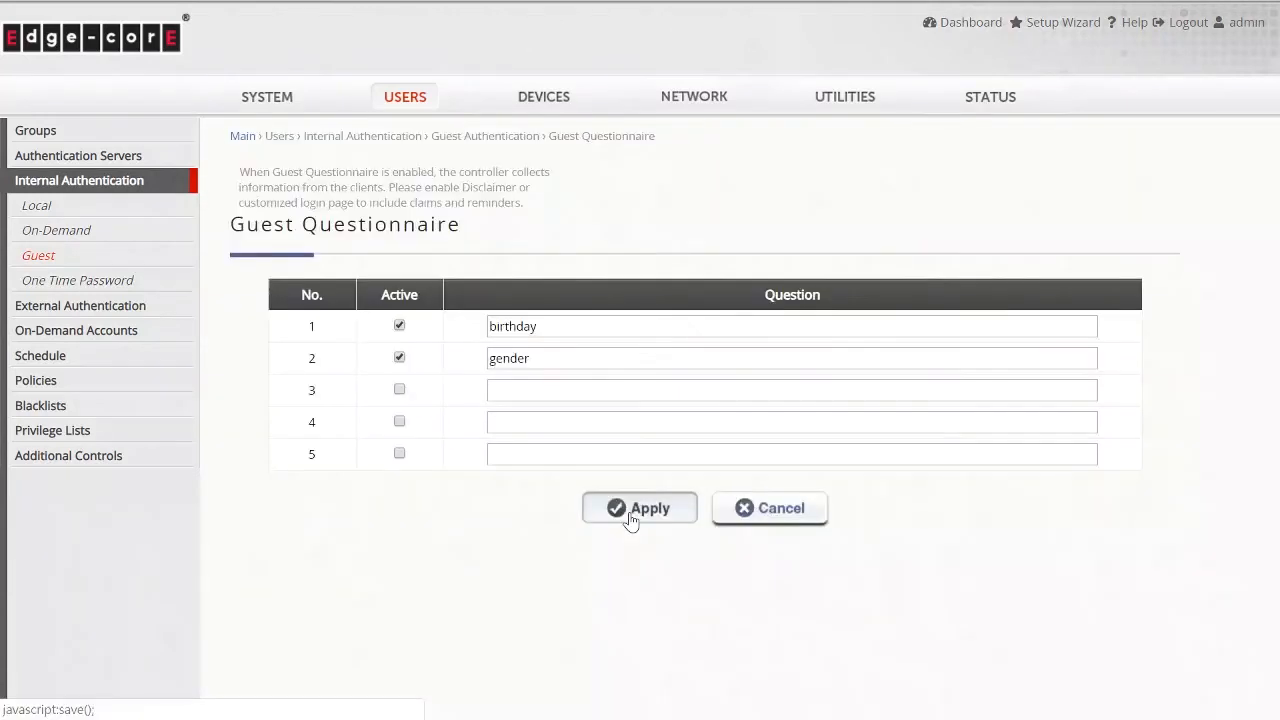
# - View the guest information table and its custom question columns, then return to the Guest settings
pyautogui.click(105, 256)
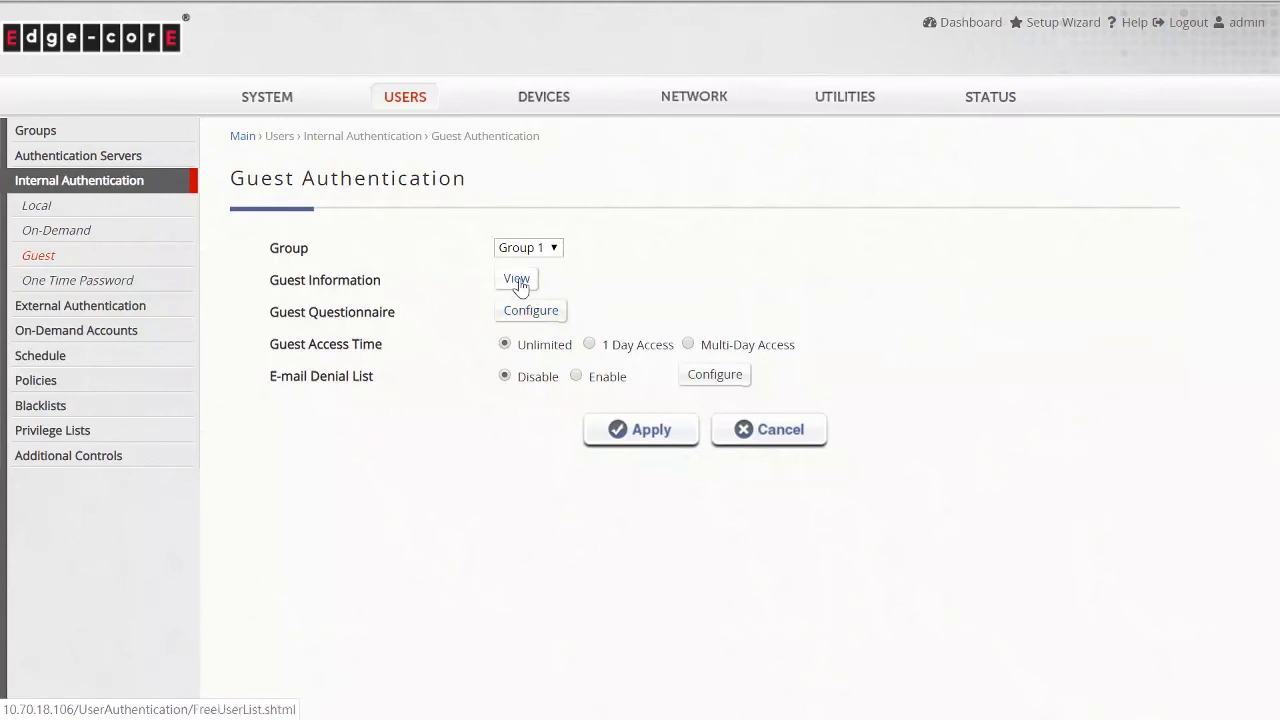
pyautogui.click(517, 281)
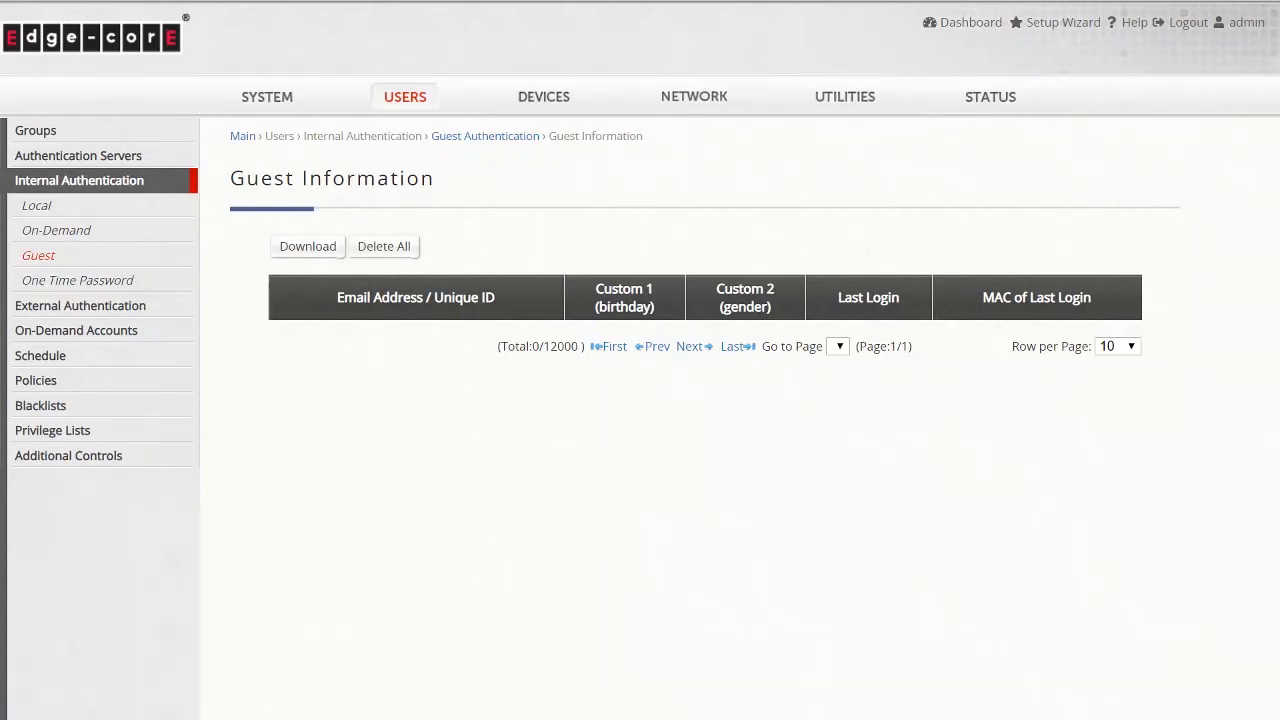
pyautogui.moveTo(598, 306); pyautogui.dragTo(768, 306)
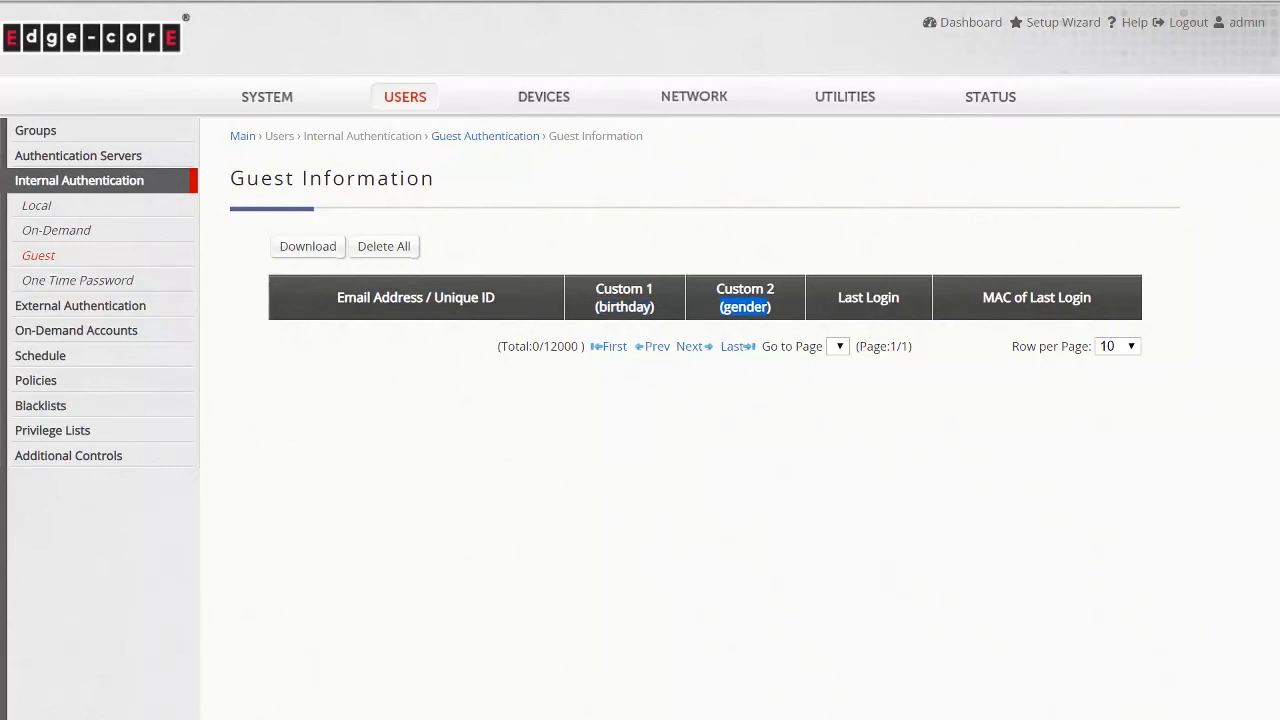
pyautogui.click(162, 265)
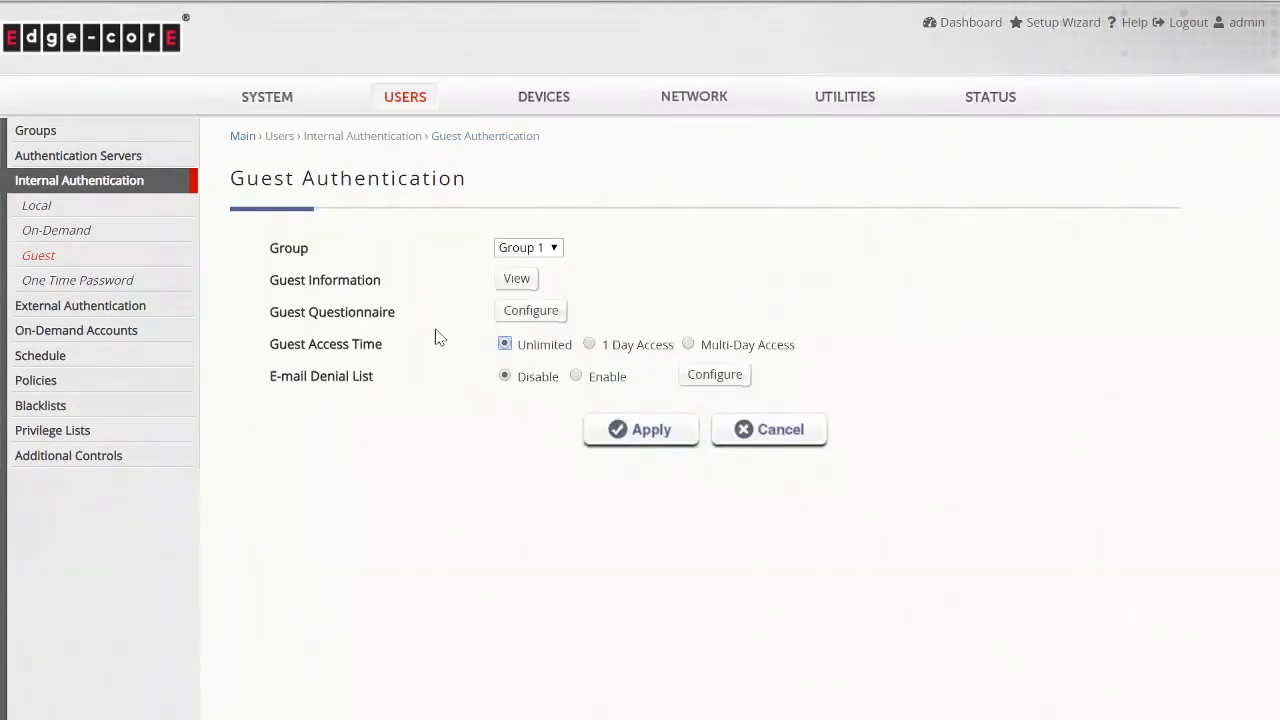
# - Select 1 Day Access as the guest access time
pyautogui.moveTo(580, 352); pyautogui.dragTo(520, 352)
pyautogui.moveTo(676, 350); pyautogui.dragTo(604, 349)
pyautogui.moveTo(798, 350); pyautogui.dragTo(700, 357)
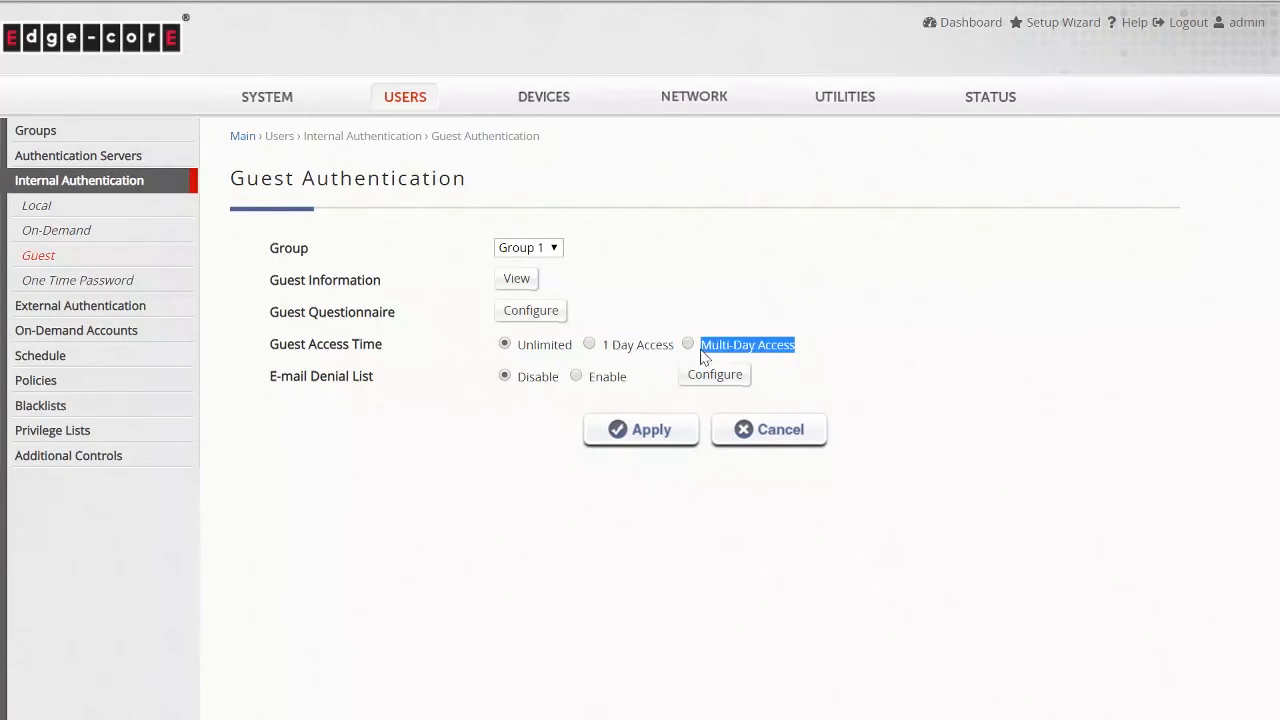
pyautogui.click(590, 345)
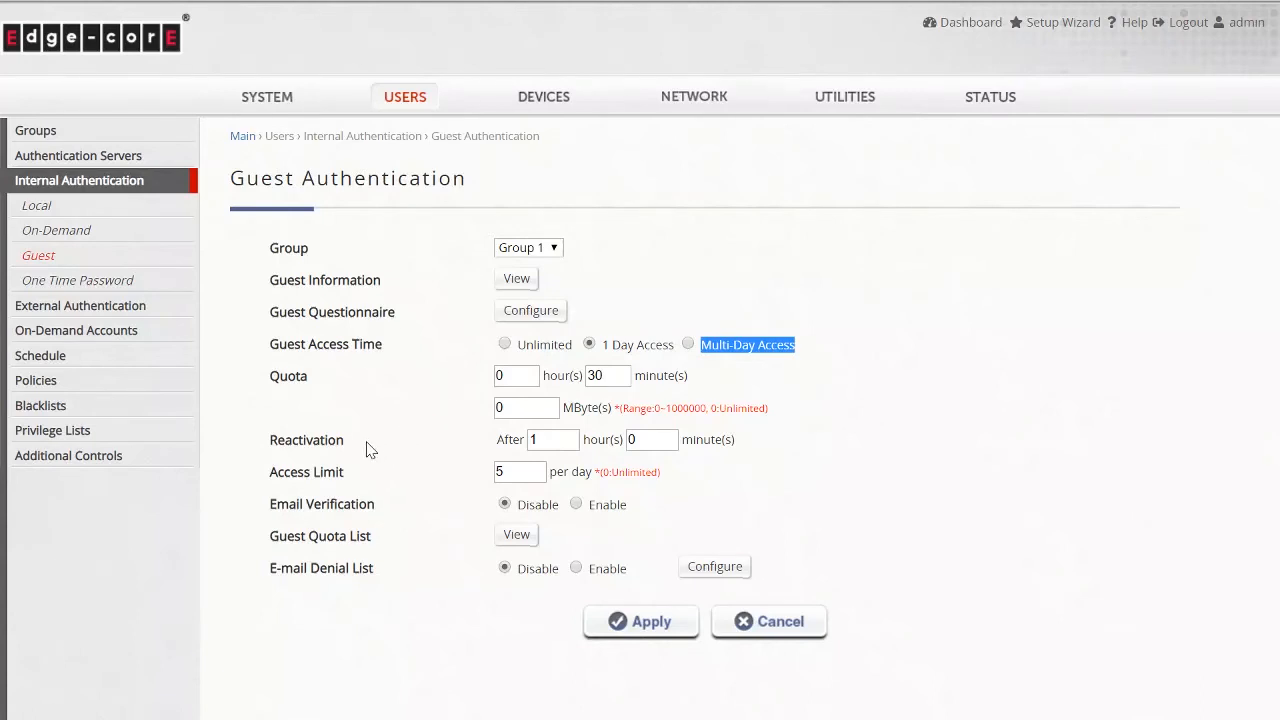
# - Enable Email Verification for guests and review the activation email settings
pyautogui.moveTo(346, 441); pyautogui.dragTo(269, 441)
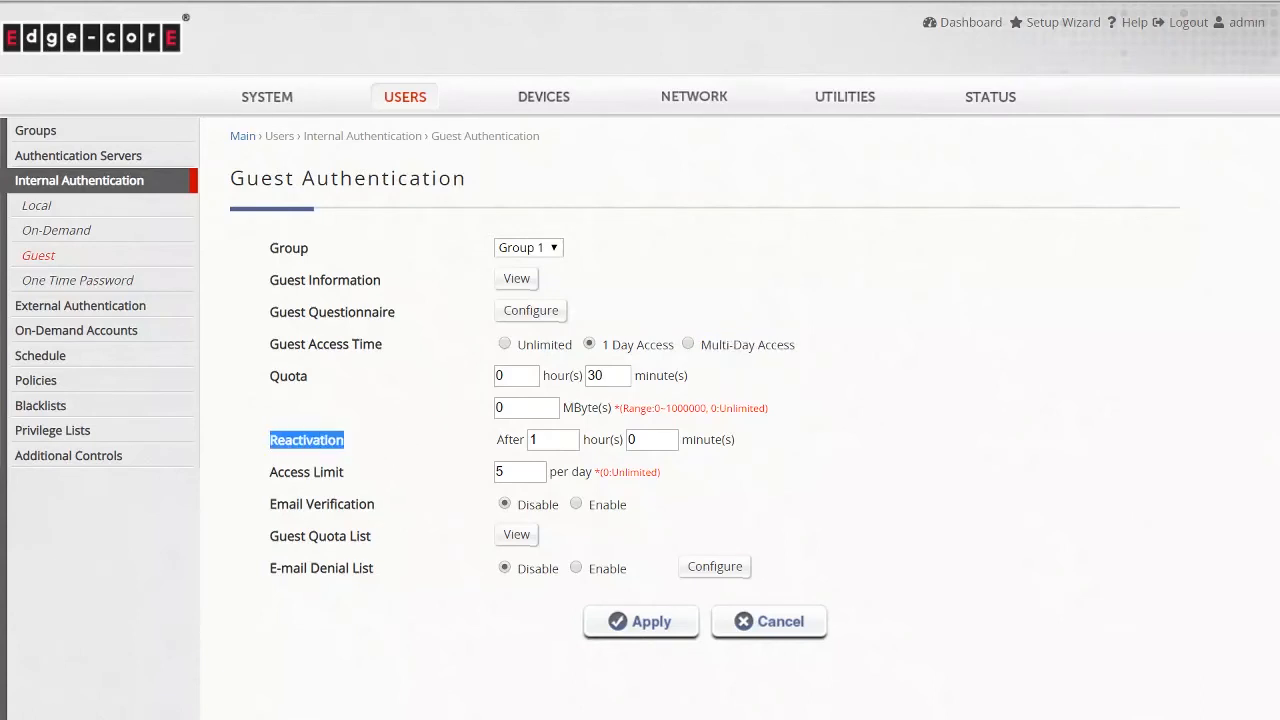
pyautogui.click(399, 432)
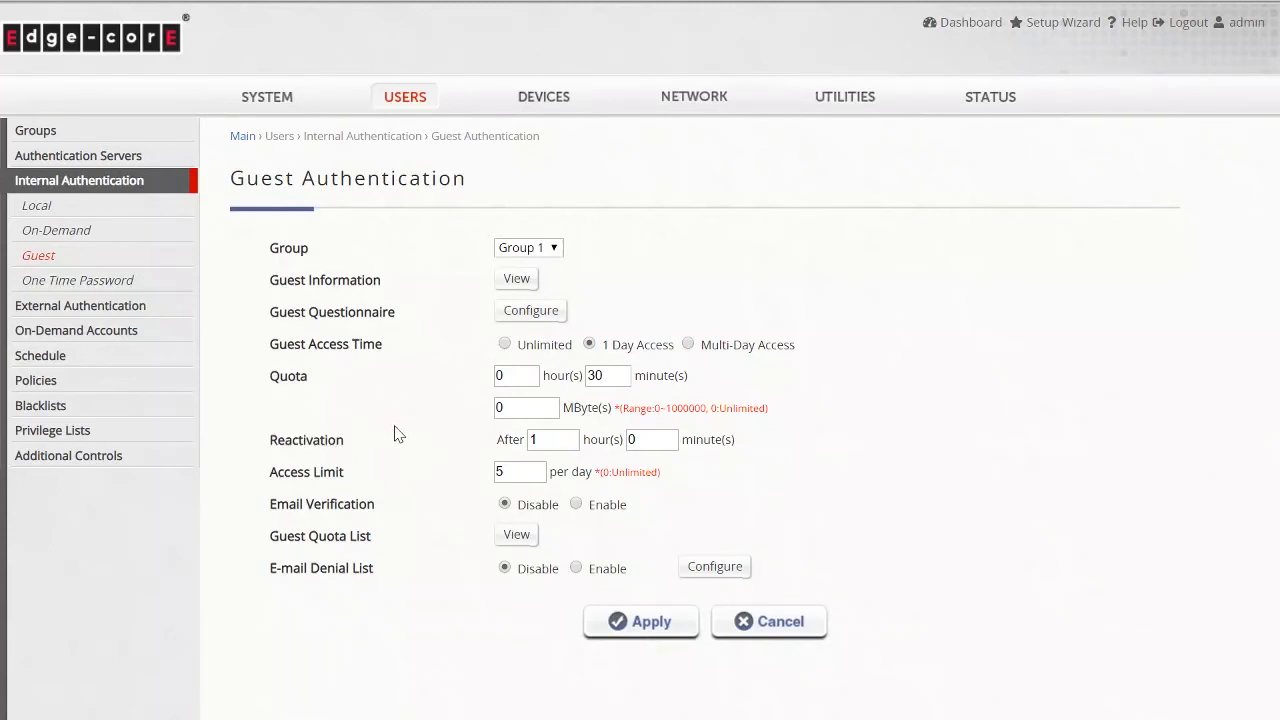
pyautogui.moveTo(345, 472); pyautogui.dragTo(270, 478)
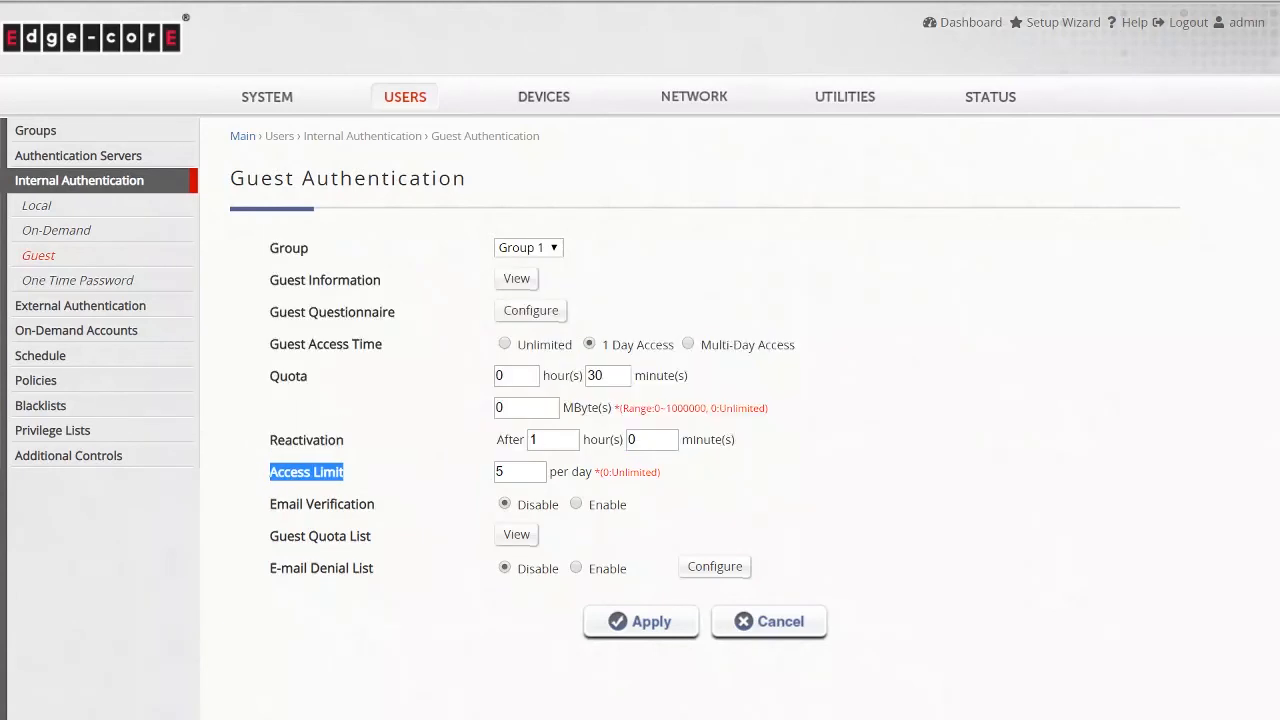
pyautogui.click(355, 482)
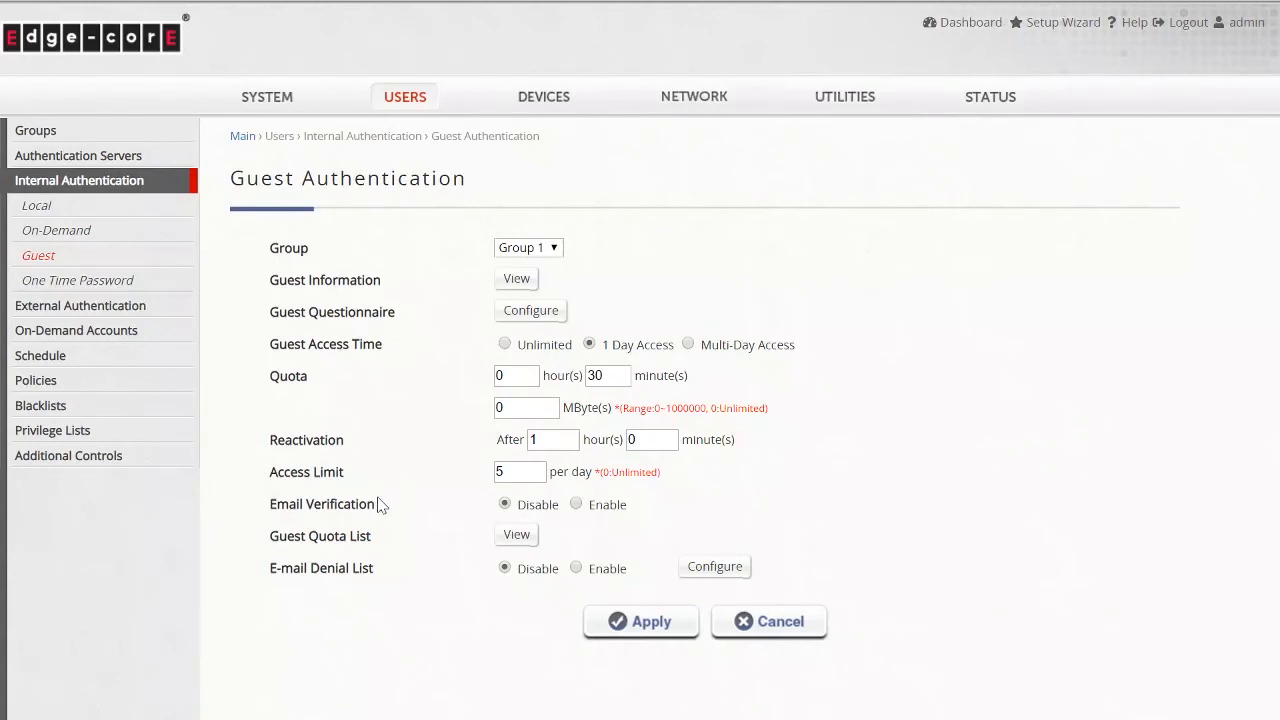
pyautogui.moveTo(383, 510); pyautogui.dragTo(268, 505)
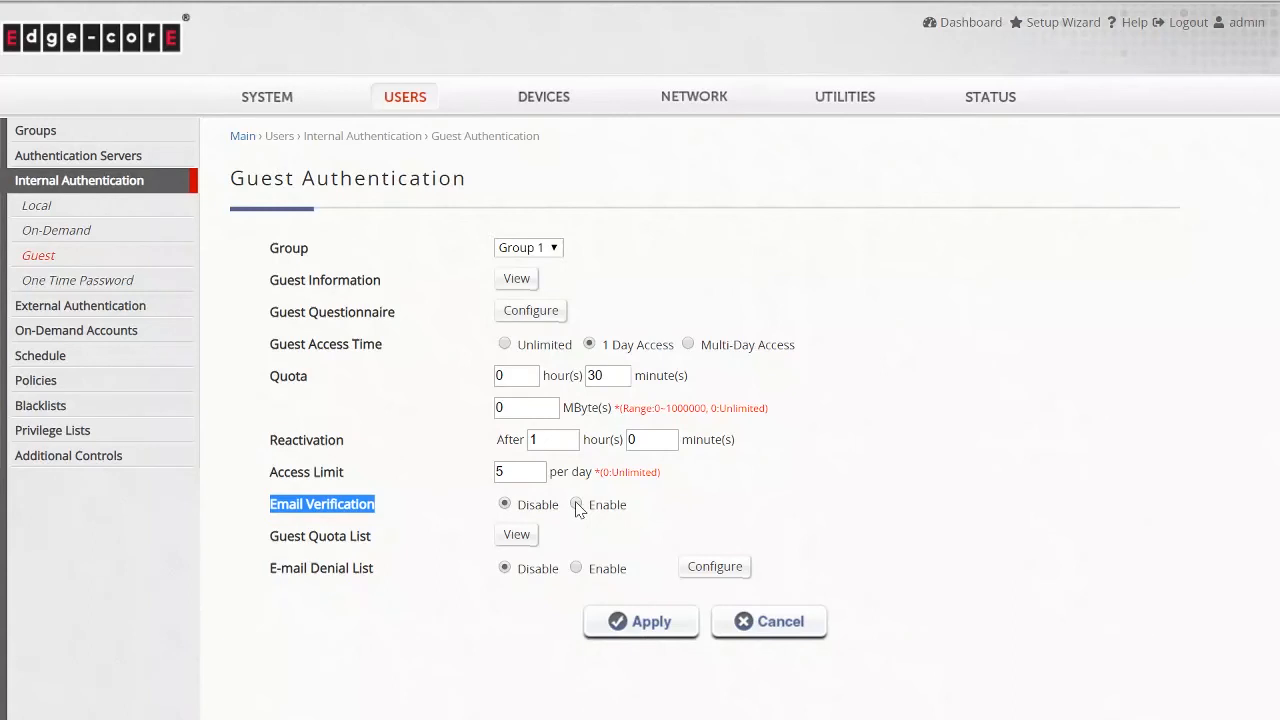
pyautogui.click(577, 506)
pyautogui.click(452, 525)
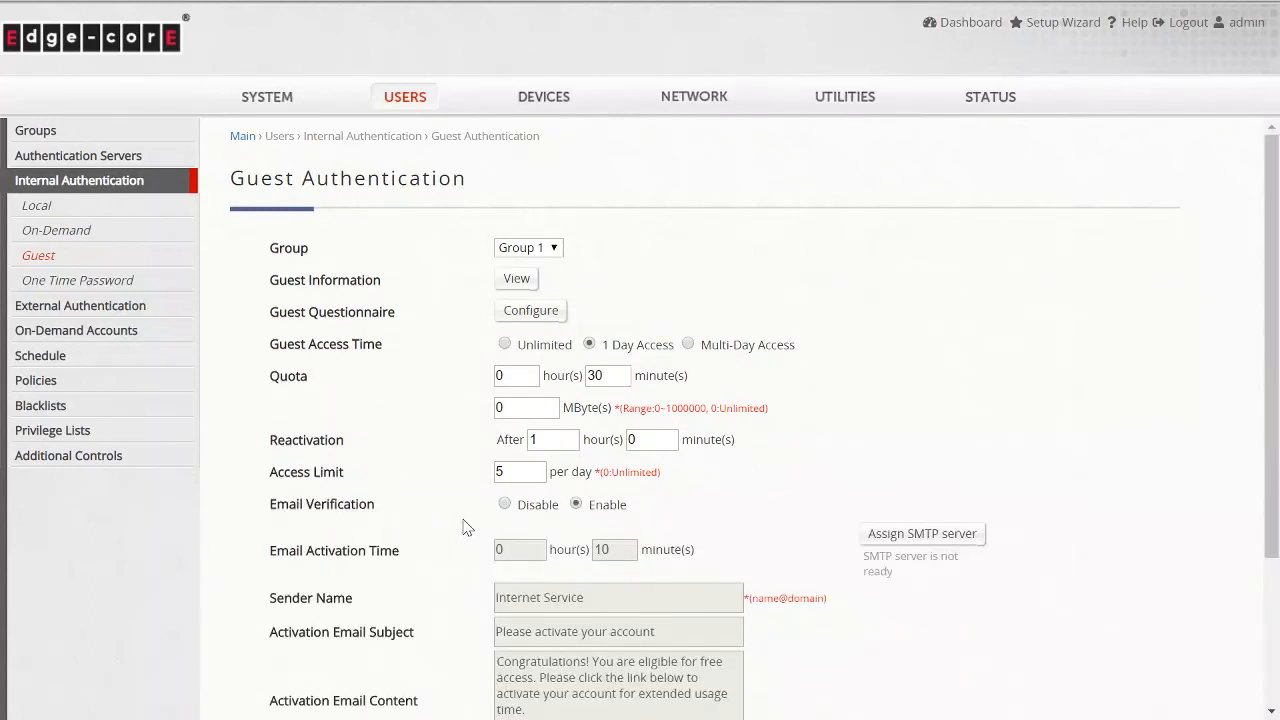
pyautogui.scroll(-2, 461, 530)
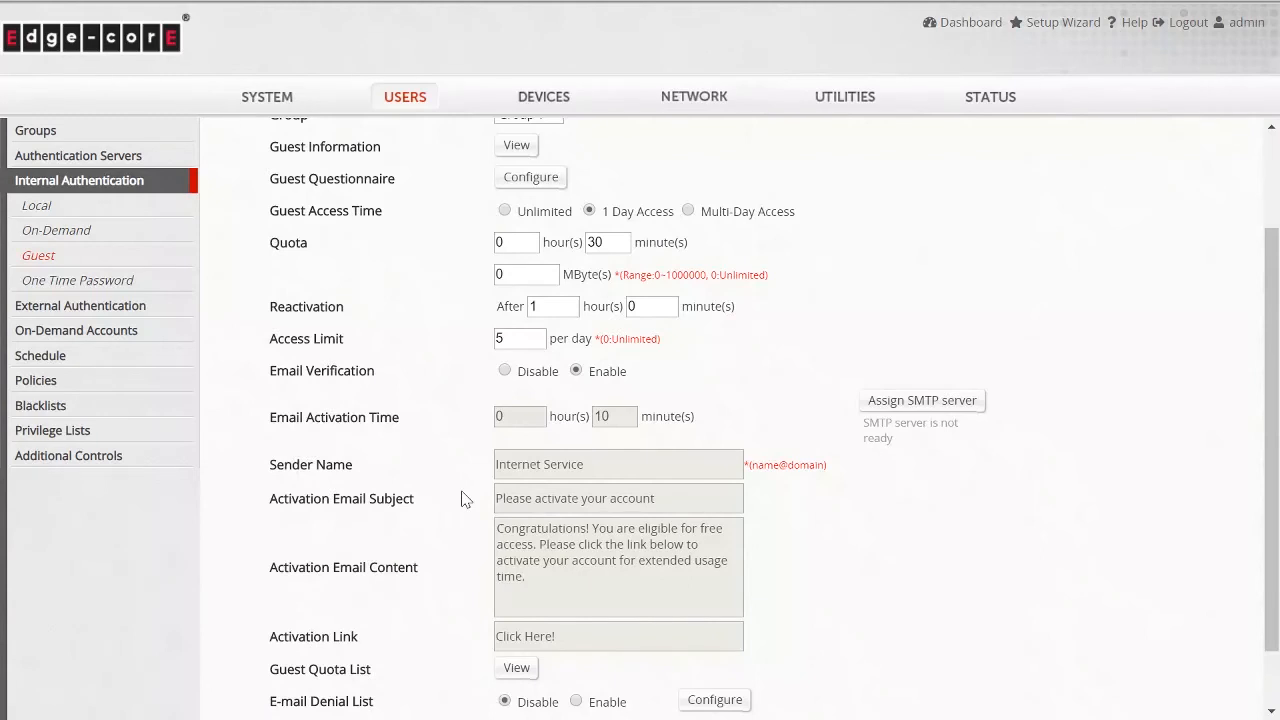
pyautogui.scroll(2, 461, 497)
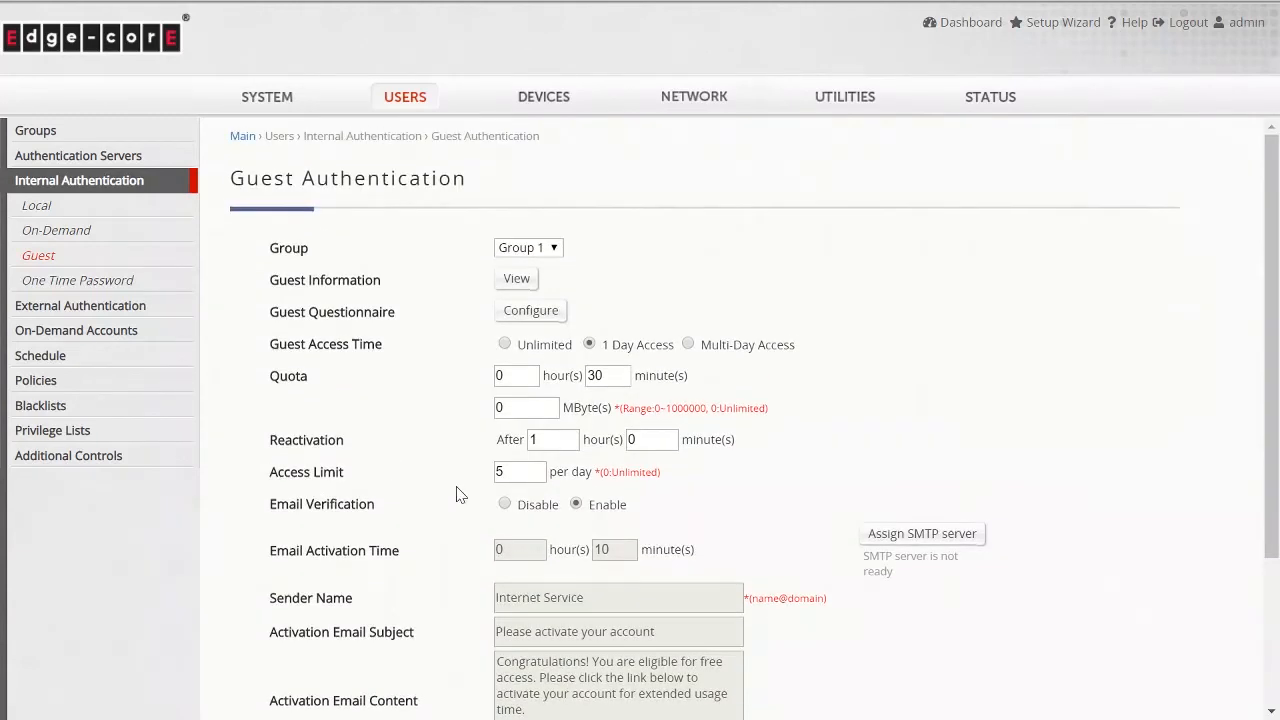
# - Switch the guest access time to Multi-Day Access
pyautogui.click(688, 345)
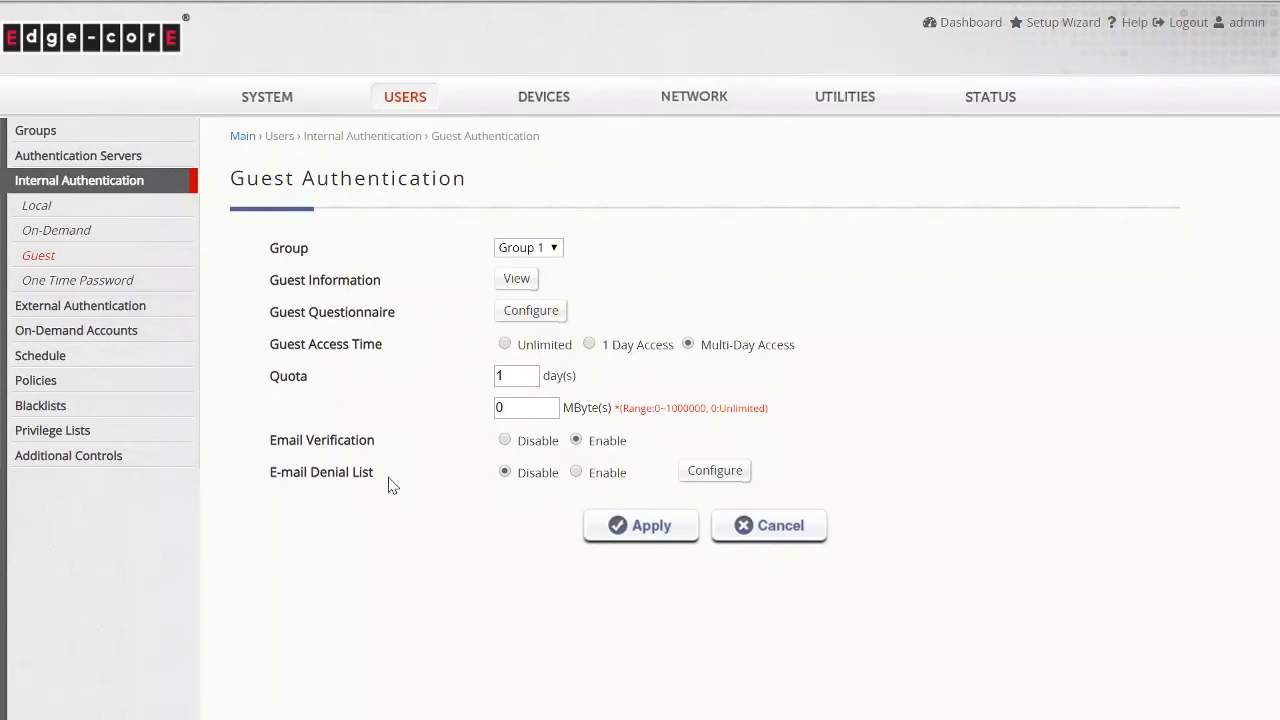
pyautogui.moveTo(383, 486); pyautogui.dragTo(268, 487)
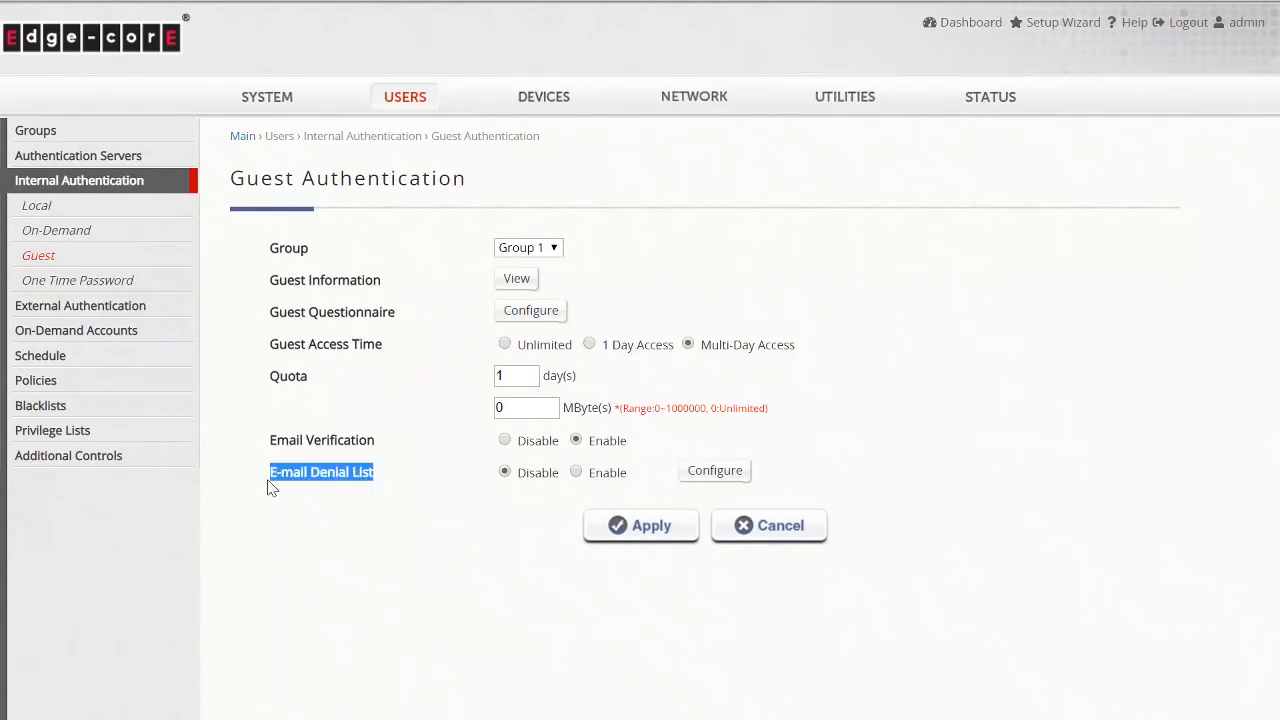
pyautogui.click(256, 492)
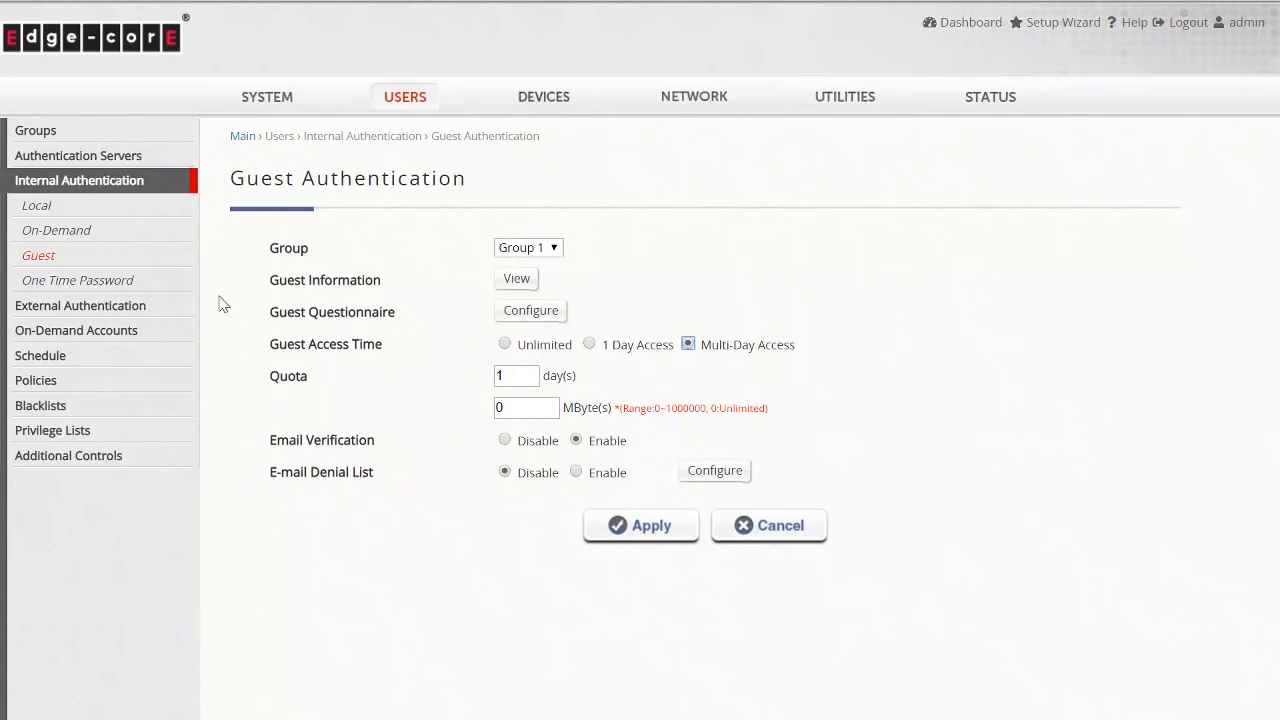
# - Open the One Time Password authentication settings and review its options
pyautogui.click(155, 289)
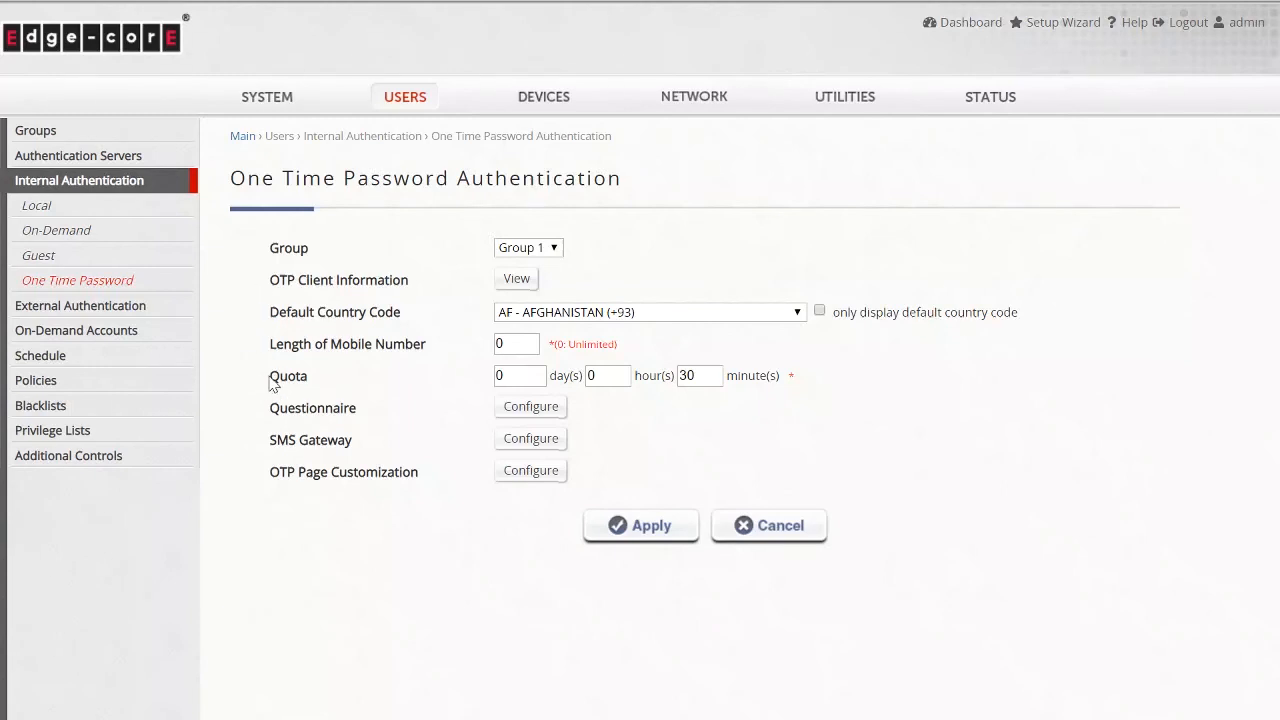
pyautogui.moveTo(270, 377); pyautogui.dragTo(362, 420)
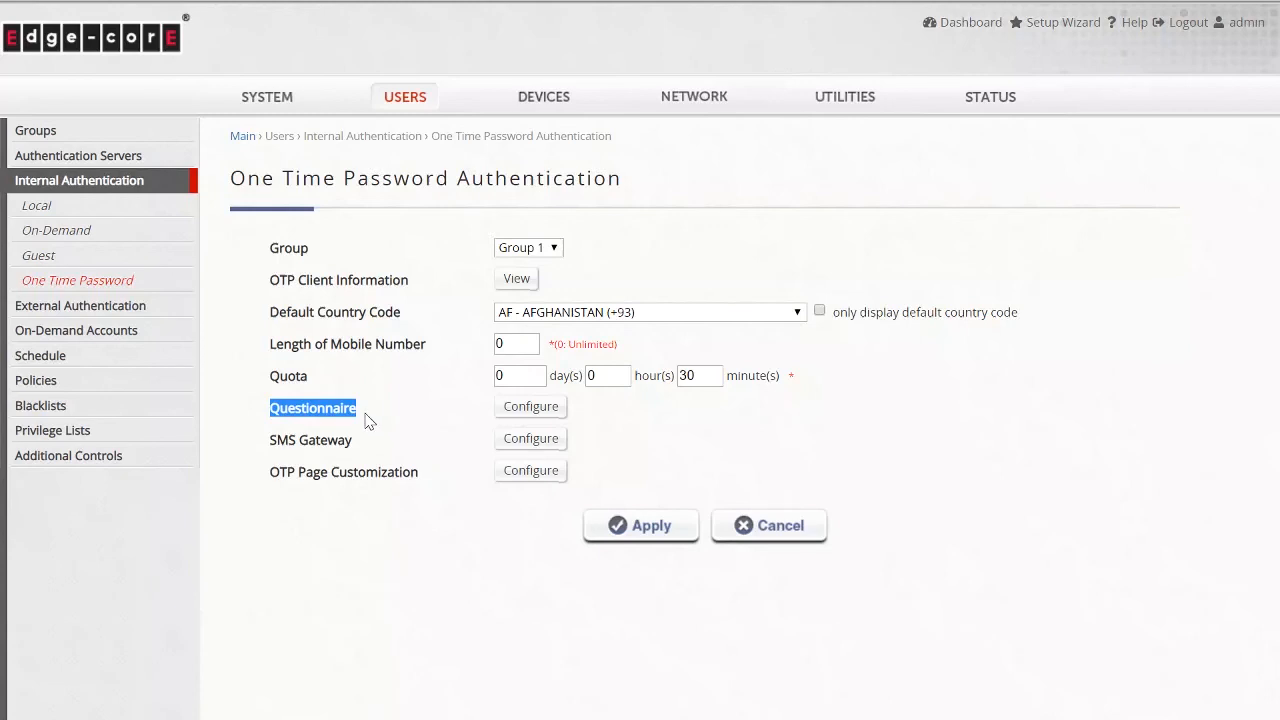
pyautogui.click(363, 422)
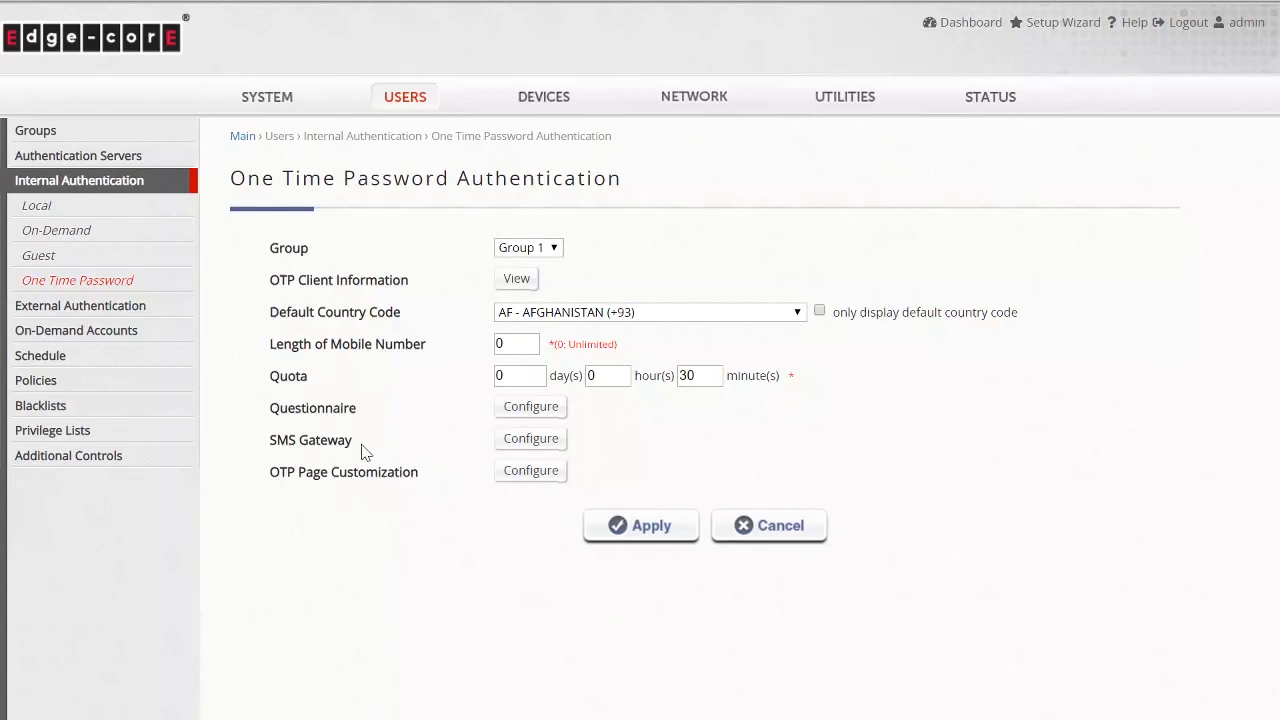
# - Open the OTP SMS Gateway configuration and select Clickatell as the gateway
pyautogui.click(528, 443)
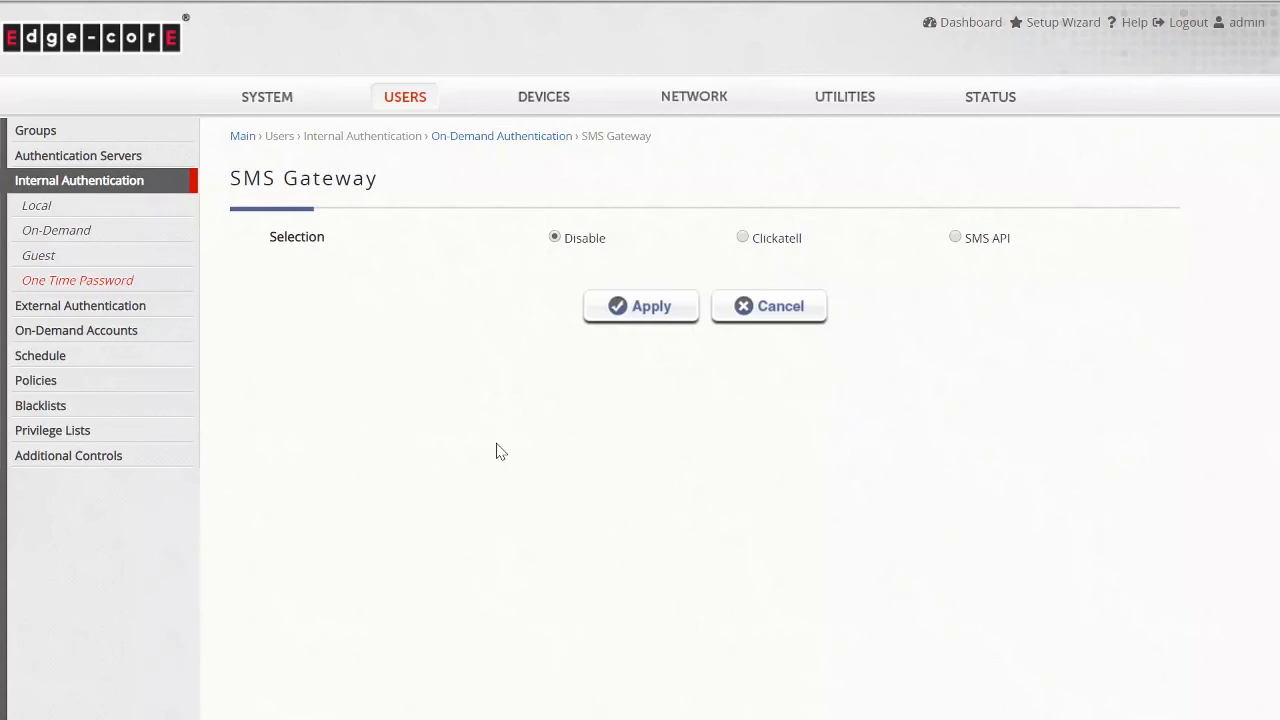
pyautogui.click(743, 238)
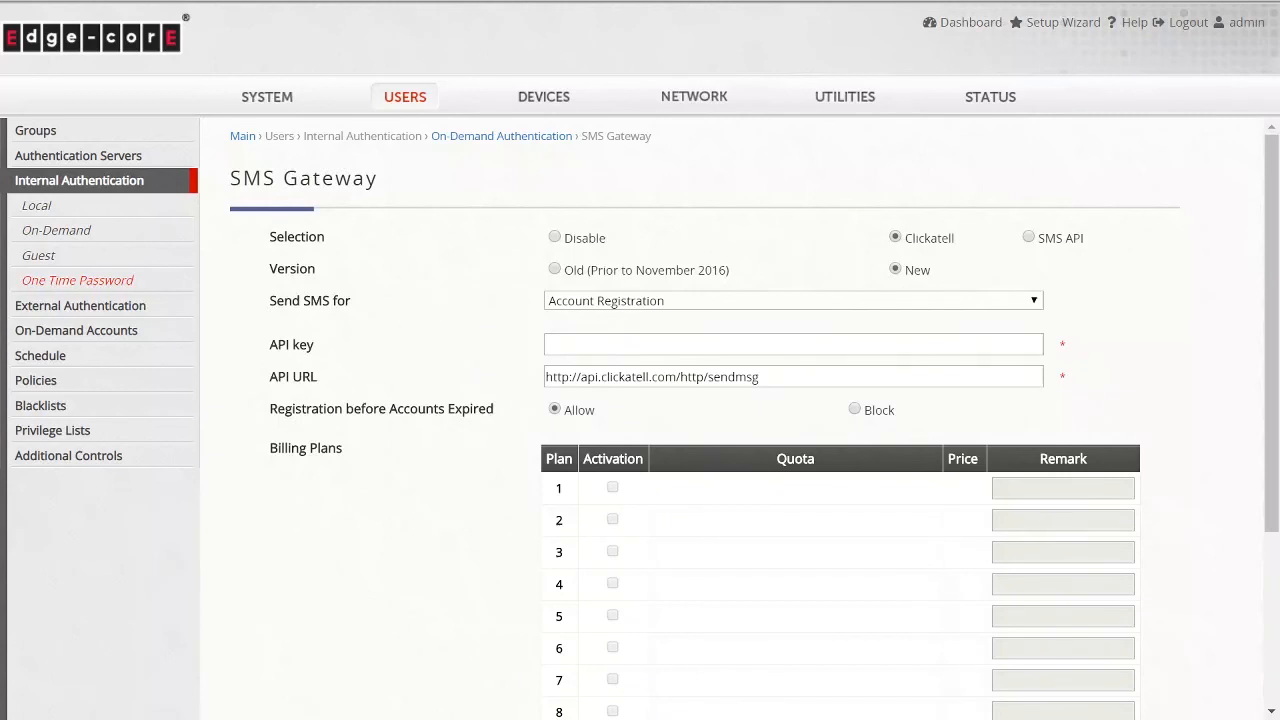
# - Review the SMS Gateway API key, API URL and billing plan fields
pyautogui.moveTo(316, 346); pyautogui.dragTo(318, 374)
pyautogui.click(322, 374)
pyautogui.scroll(-3, 358, 368)
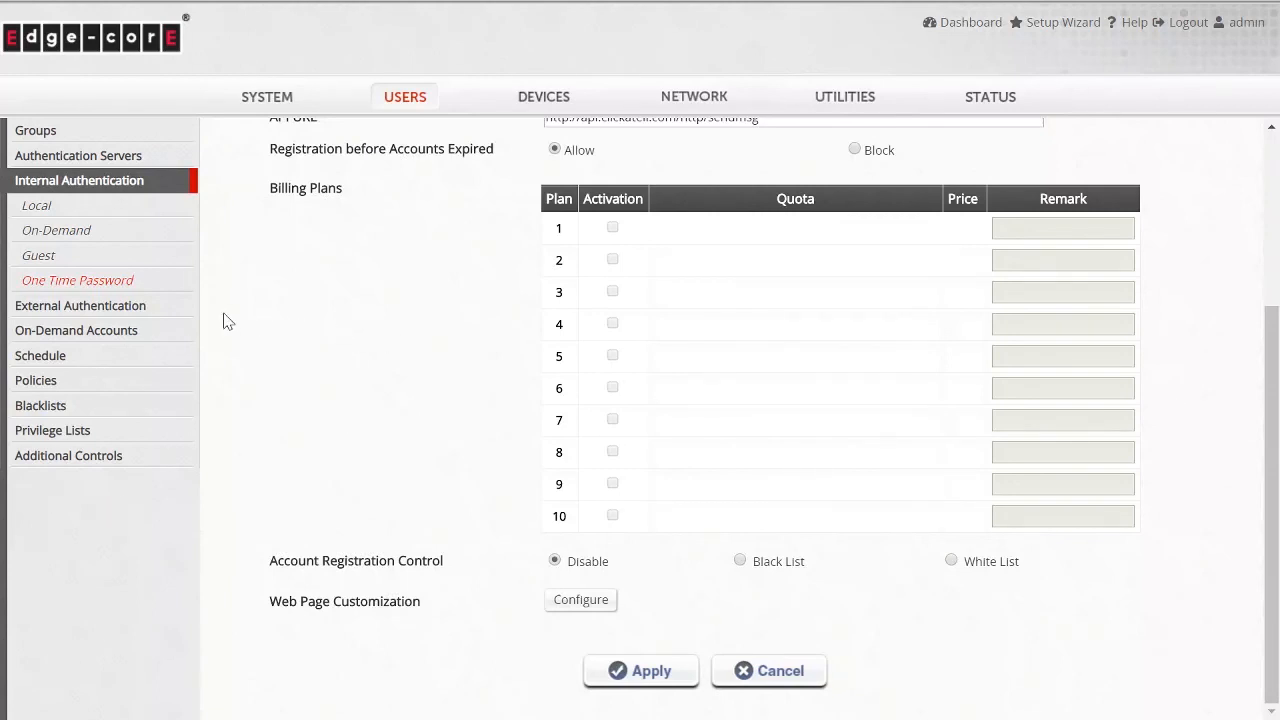
# - Open the Social Media Login settings under External Authentication
pyautogui.click(186, 313)
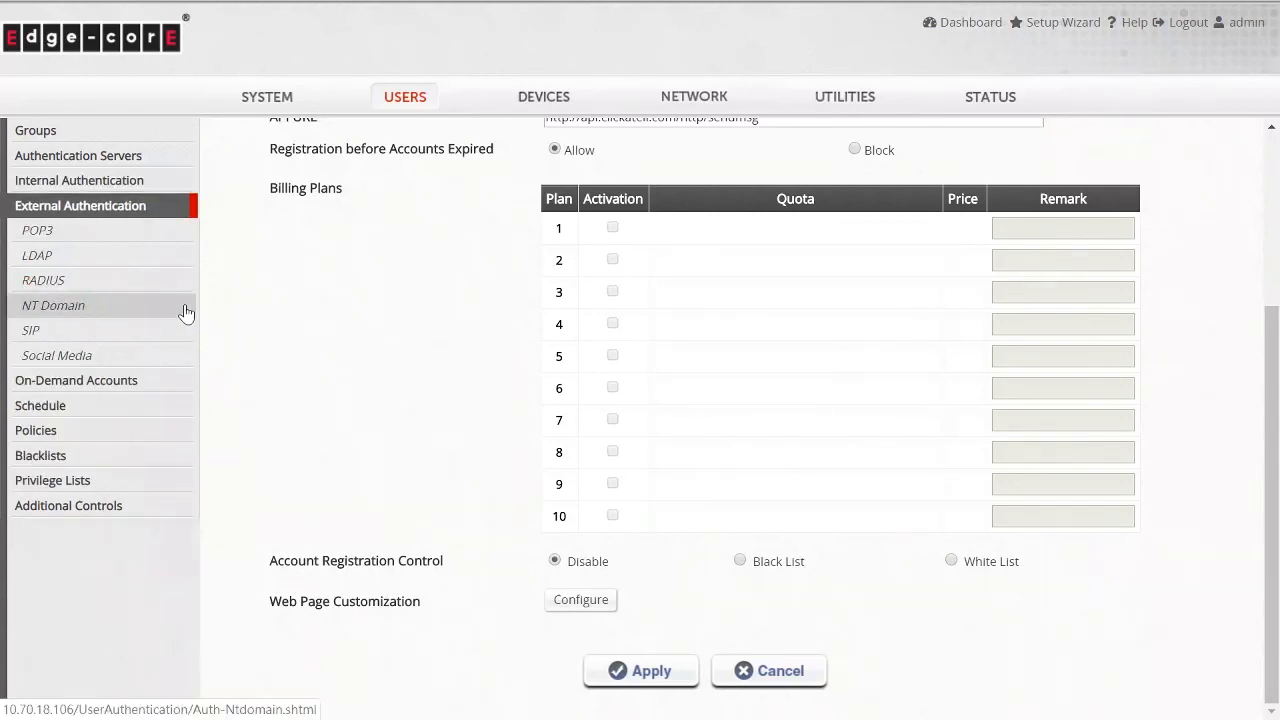
pyautogui.click(157, 358)
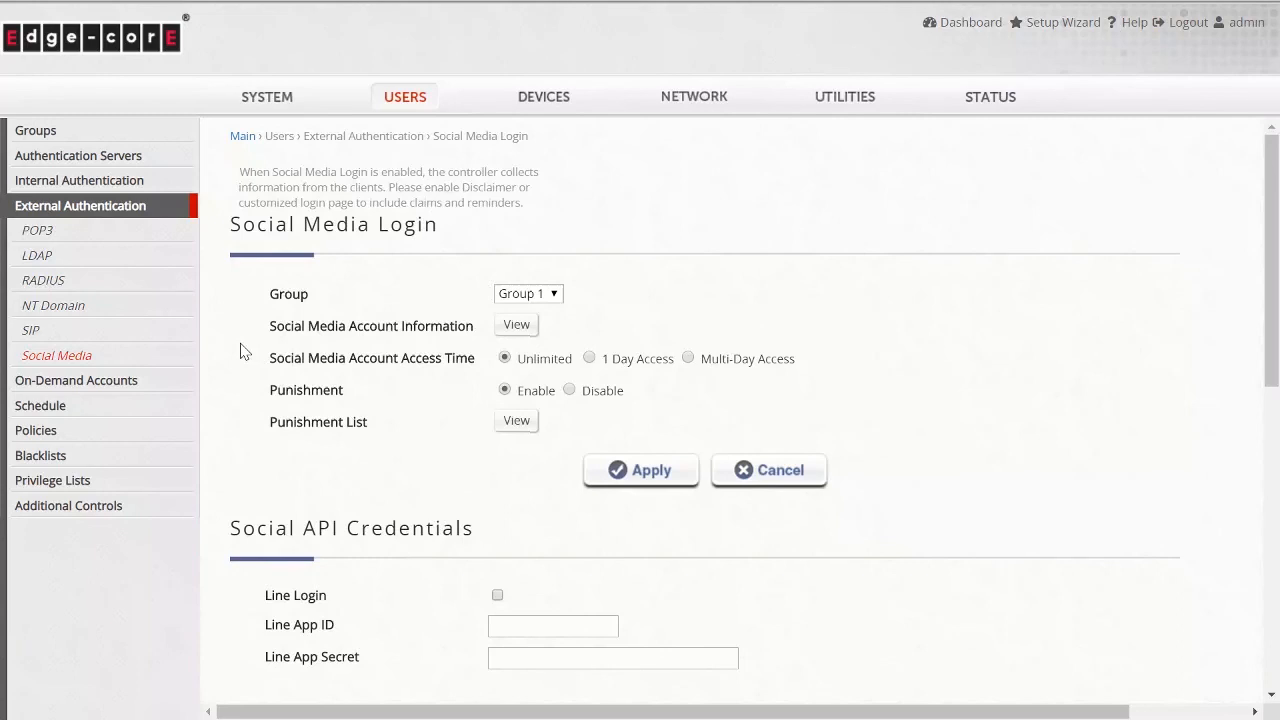
pyautogui.scroll(-4, 240, 350)
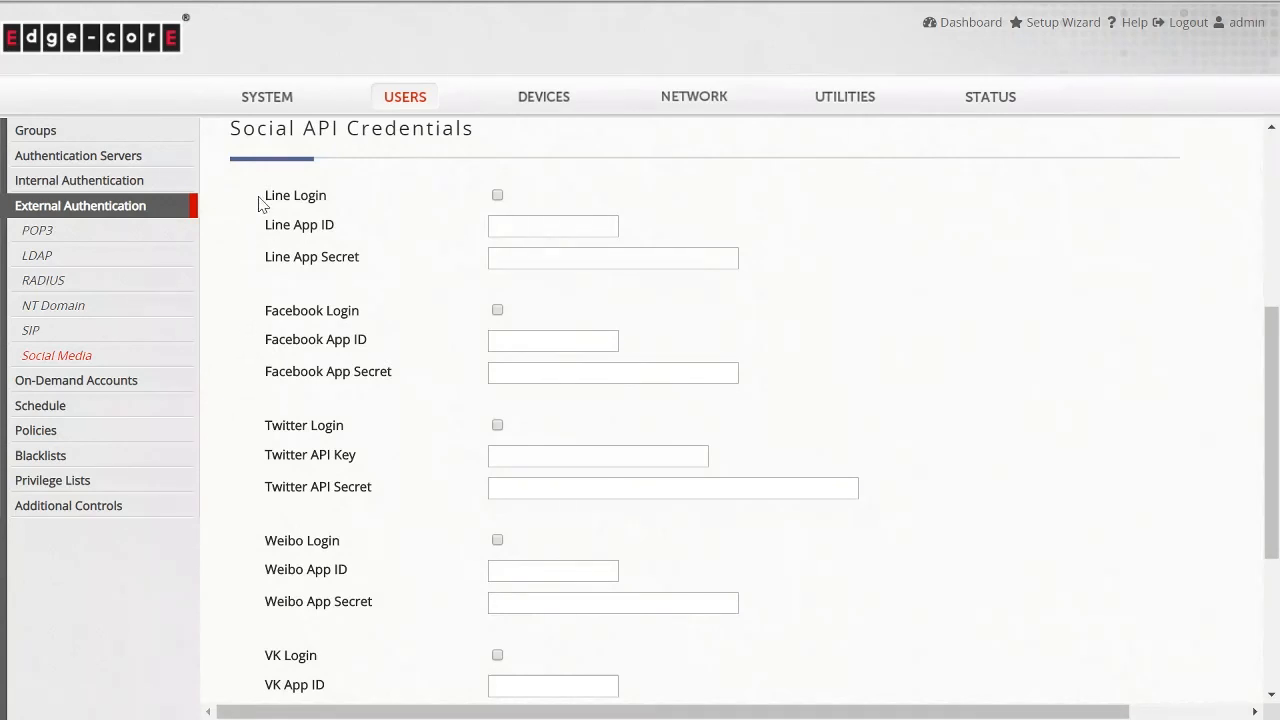
# - Examine the Social API Credentials login options for Line, Facebook, Twitter, Weibo, VK and dAccount
pyautogui.moveTo(258, 203); pyautogui.dragTo(326, 203)
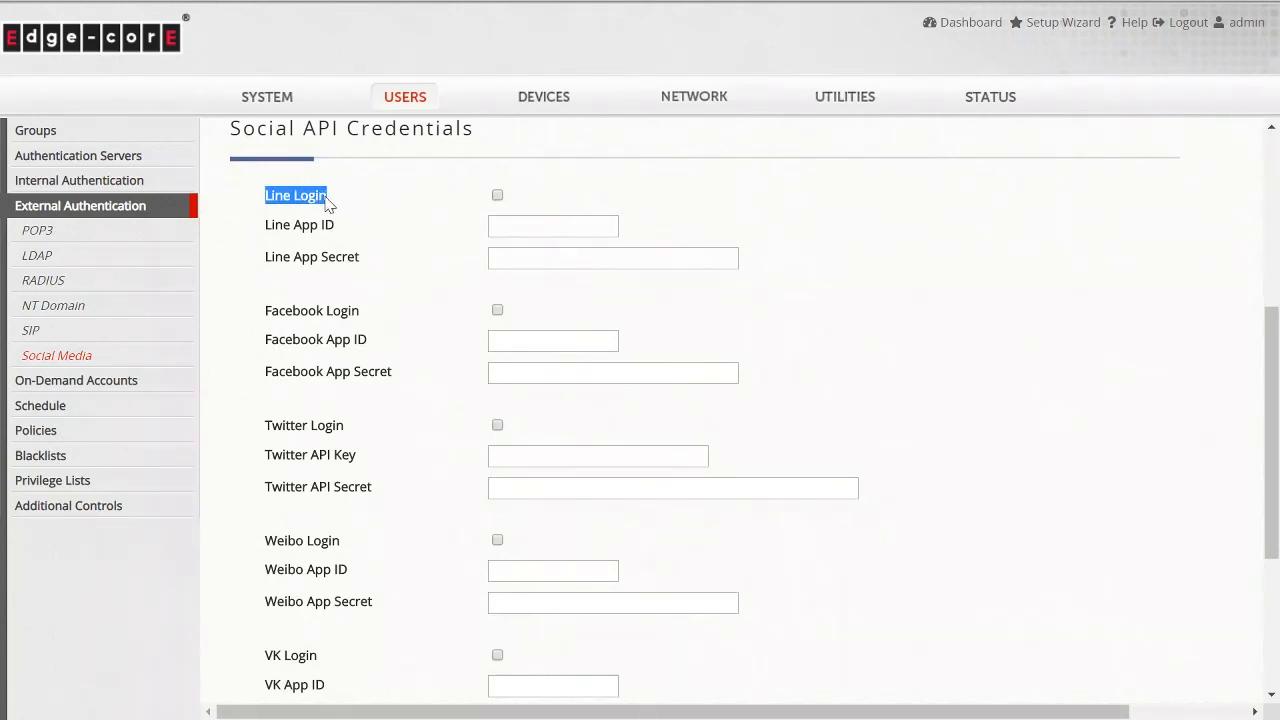
pyautogui.moveTo(263, 320); pyautogui.dragTo(358, 318)
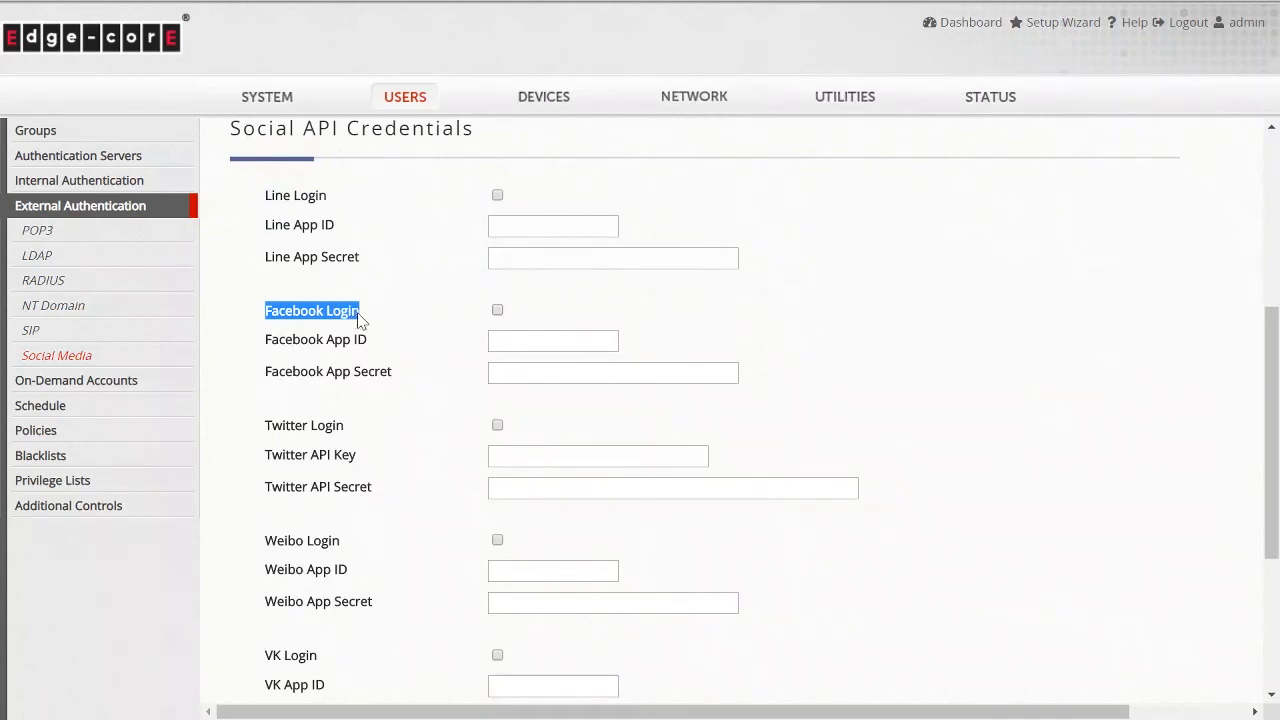
pyautogui.moveTo(258, 430); pyautogui.dragTo(343, 432)
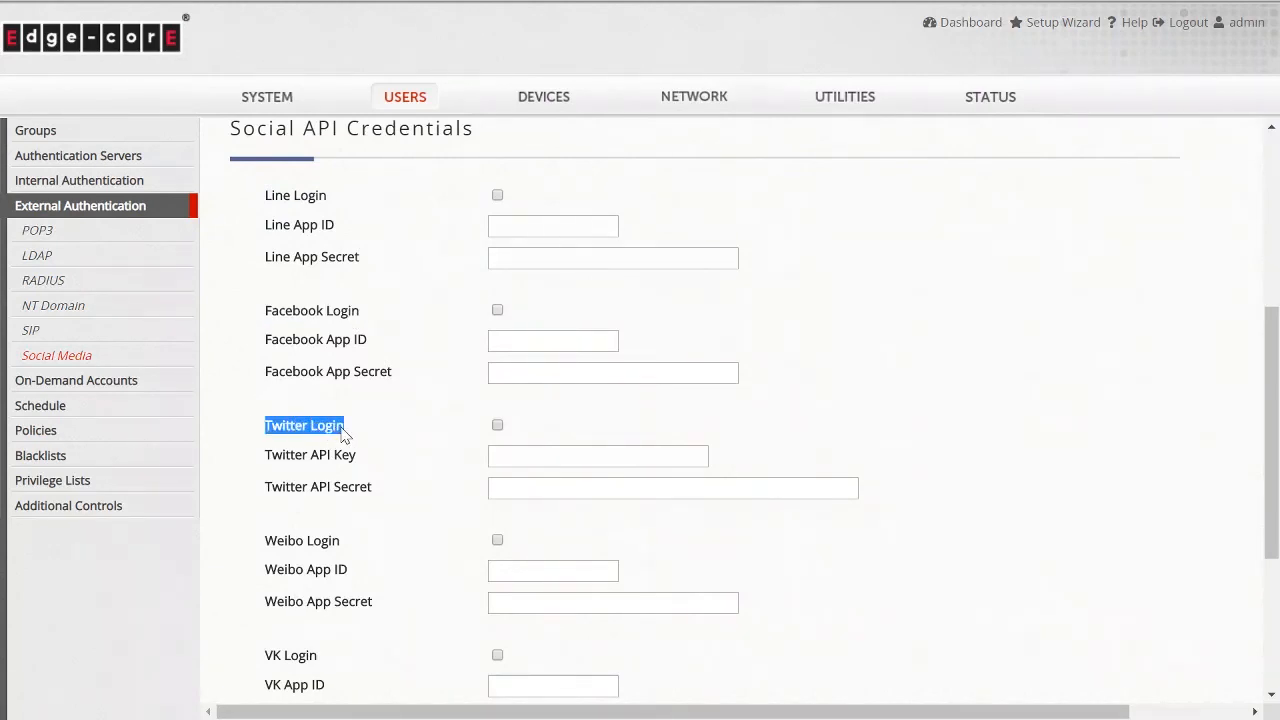
pyautogui.moveTo(270, 547); pyautogui.dragTo(342, 550)
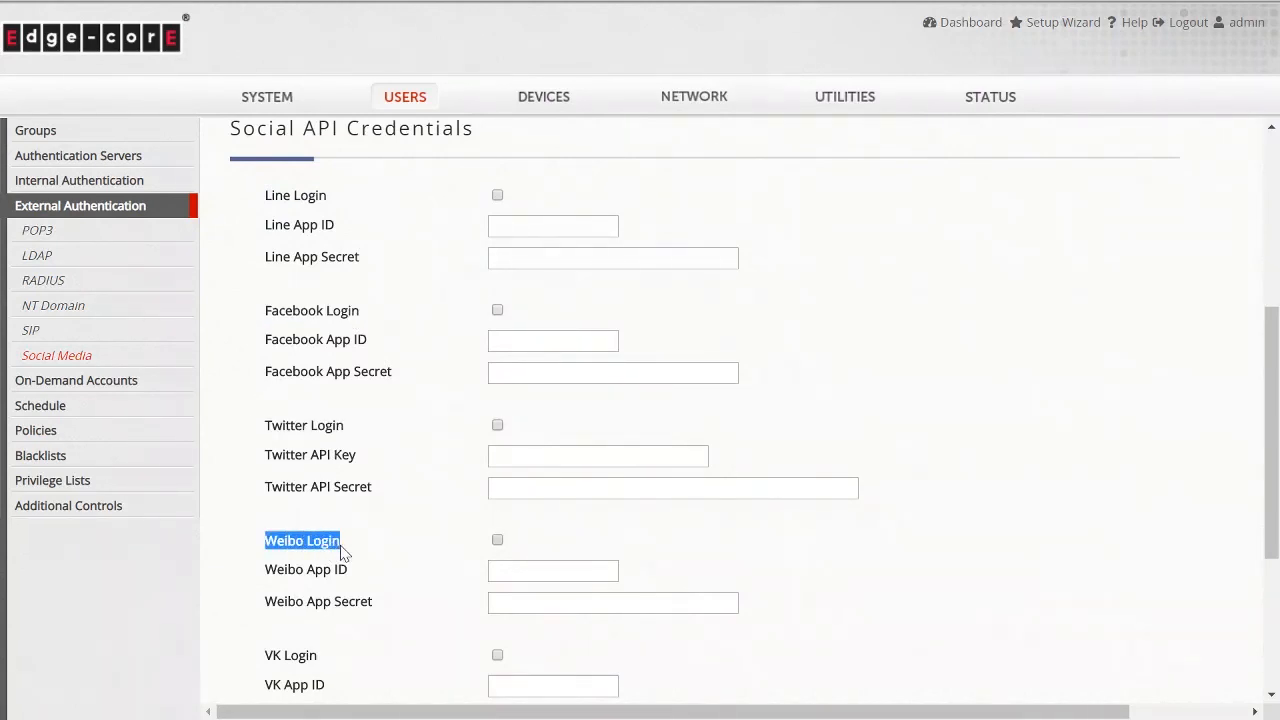
pyautogui.moveTo(262, 660); pyautogui.dragTo(331, 665)
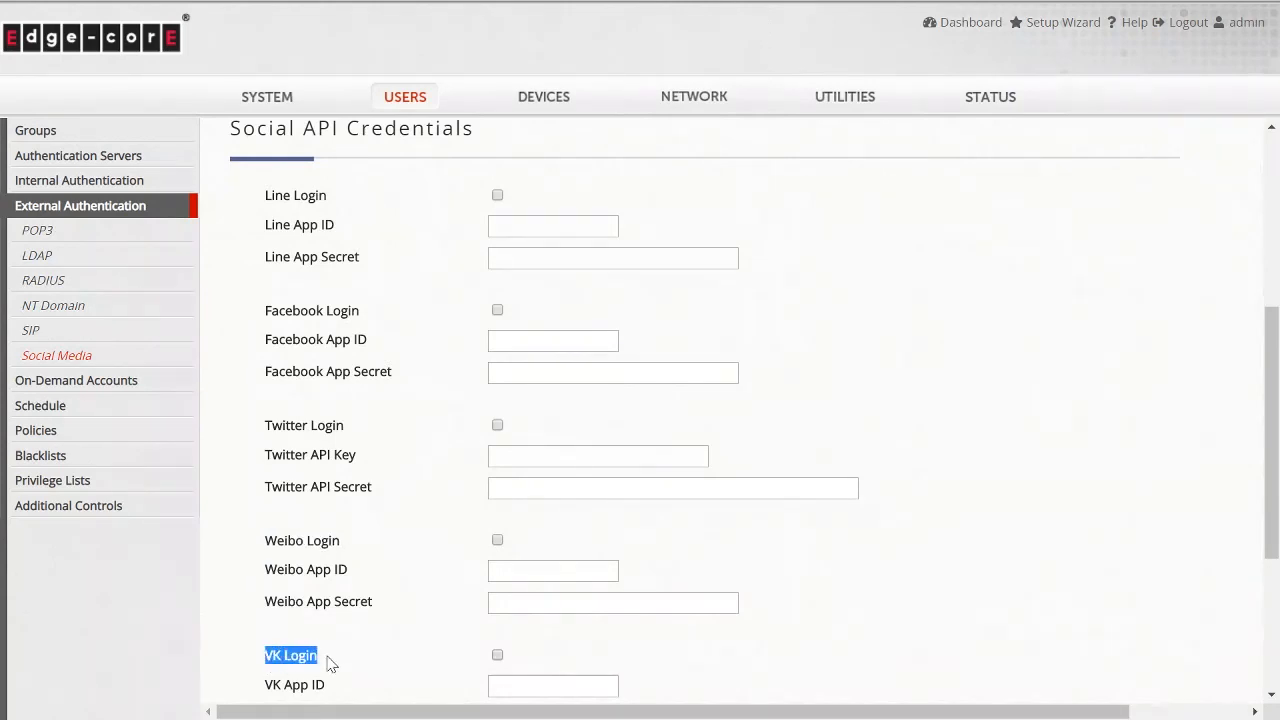
pyautogui.scroll(-3, 377, 611)
pyautogui.click(270, 510)
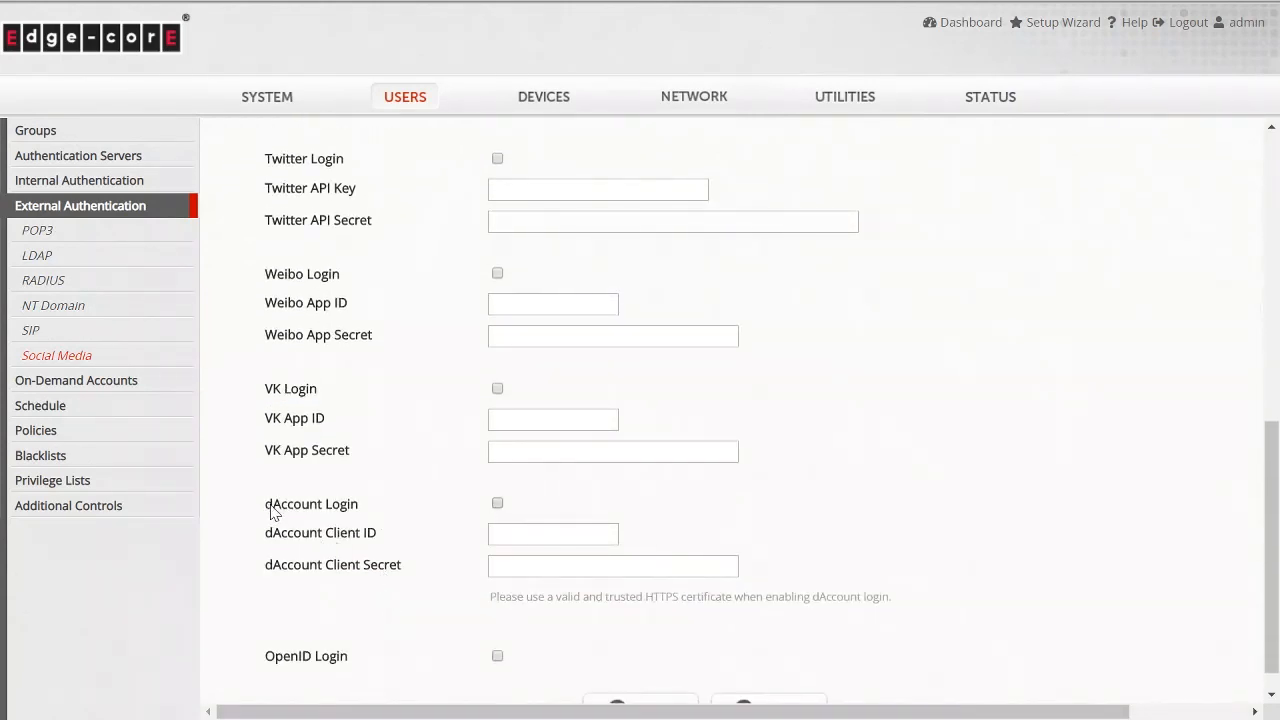
pyautogui.moveTo(270, 510); pyautogui.dragTo(375, 508)
pyautogui.click(368, 510)
pyautogui.scroll(7, 445, 509)
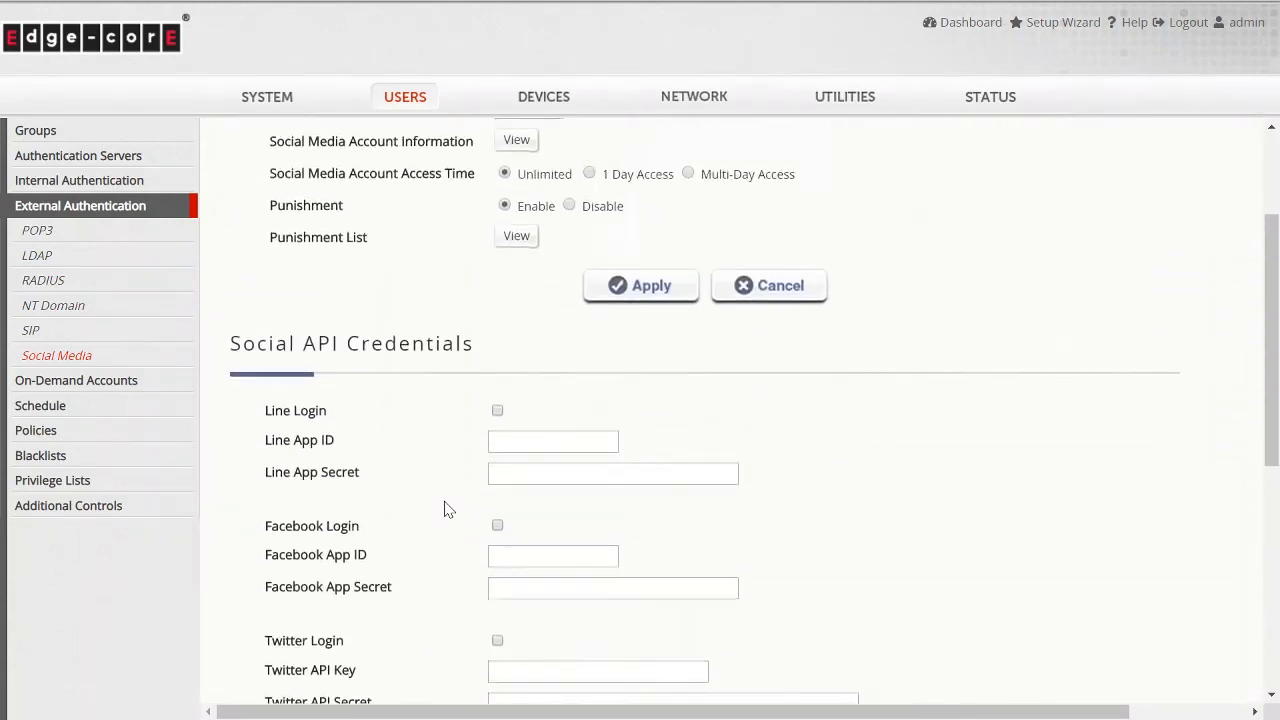